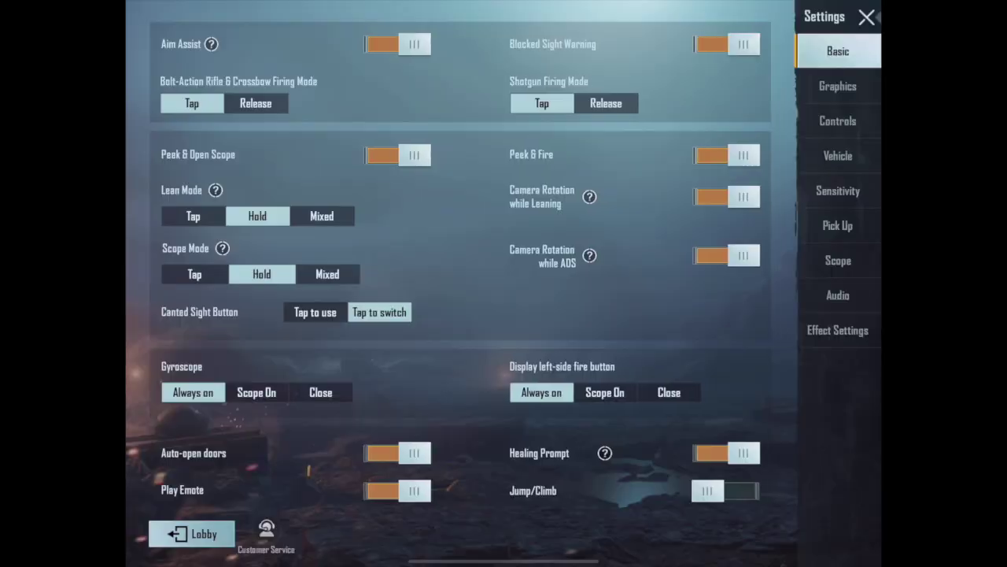
# Step: Exit the current PUBG Mobile match to the lobby and leave the game for the iPad's home screen
pyautogui.click(191, 534)
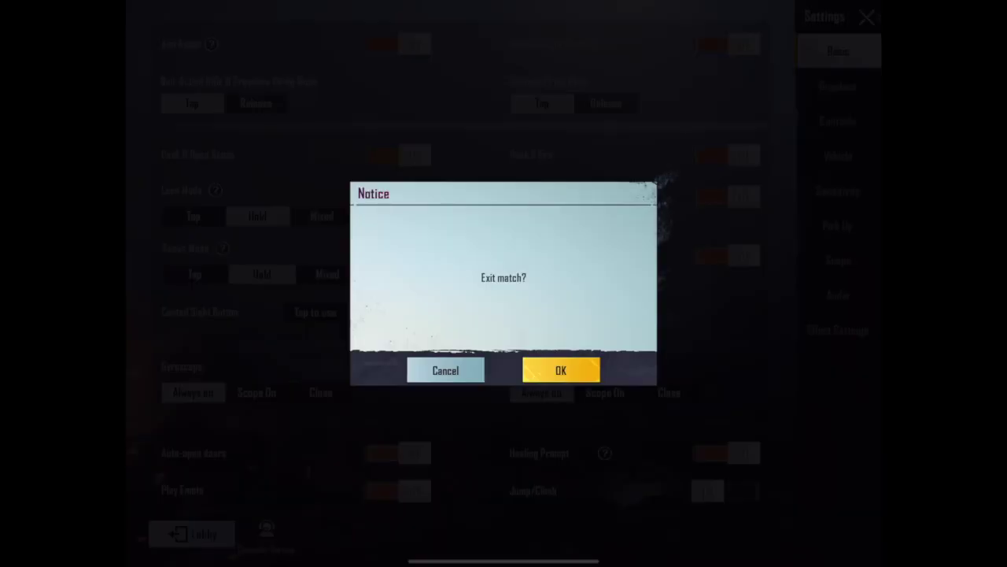
pyautogui.click(561, 370)
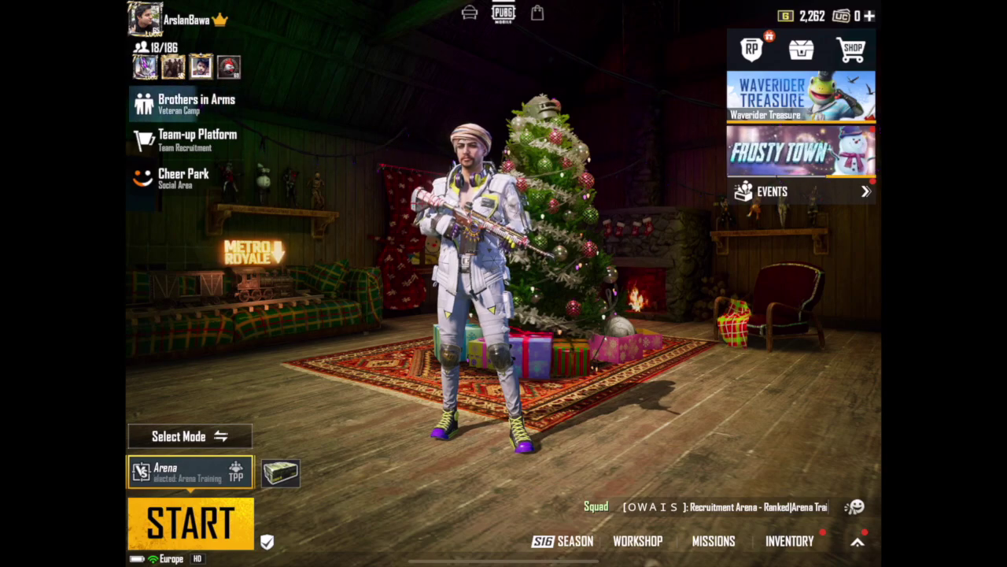
pyautogui.moveTo(504, 561); pyautogui.dragTo(504, 331)
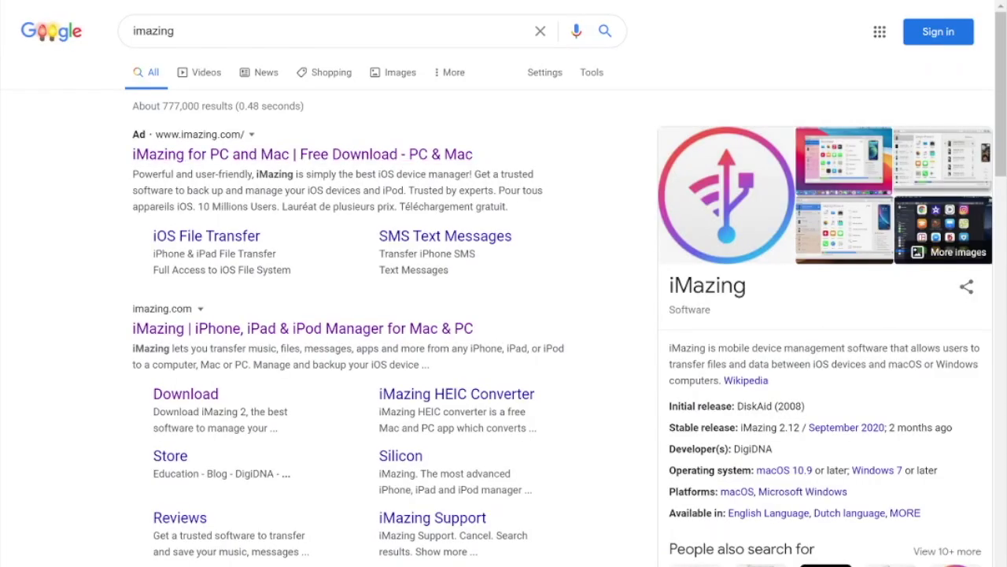
# Step: Open the official iMazing website from the search results and minimize the open windows to reach the desktop
pyautogui.click(227, 327)
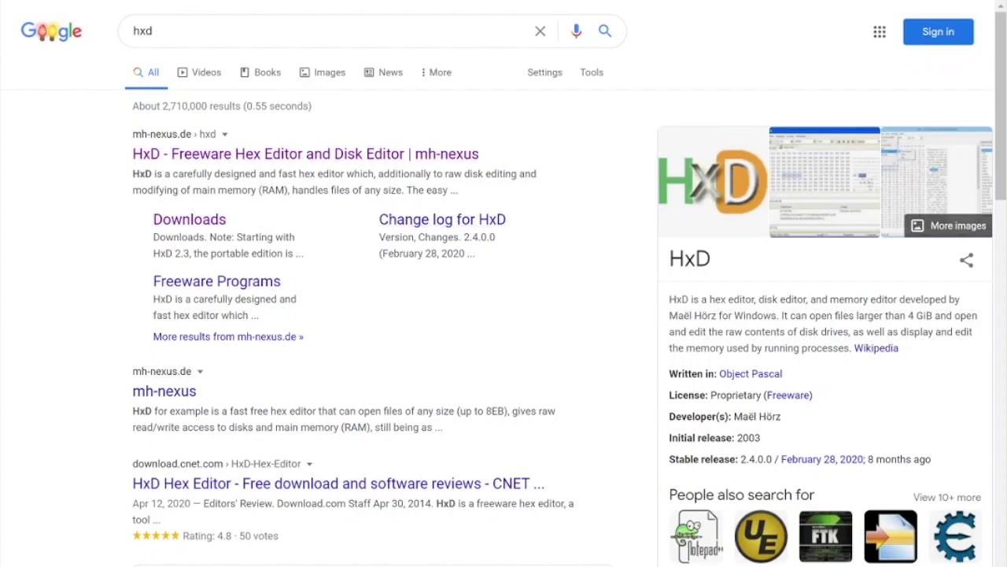
pyautogui.press('super+Down')
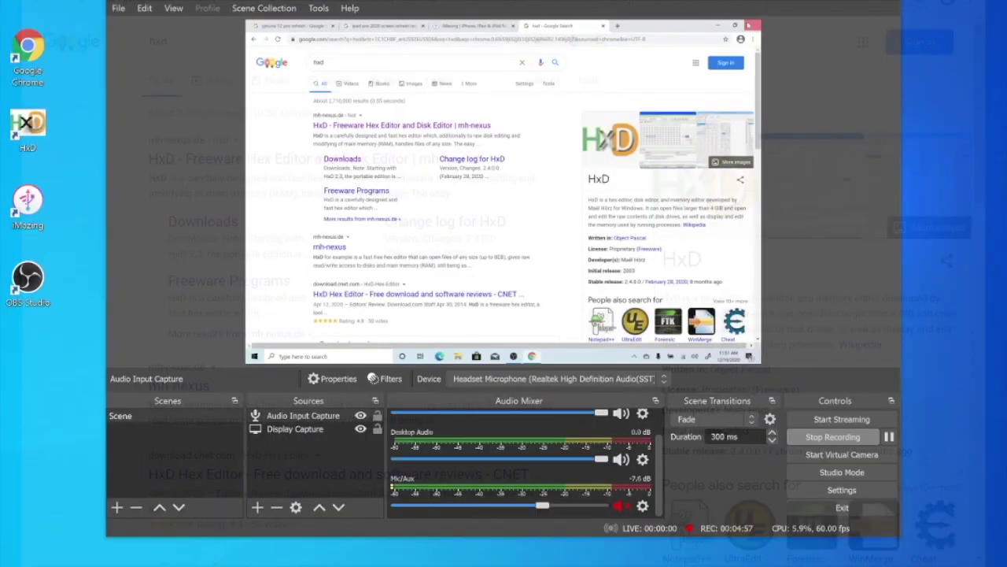
pyautogui.click(814, 1)
pyautogui.moveTo(83, 40); pyautogui.dragTo(71, 110)
pyautogui.moveTo(31, 161); pyautogui.dragTo(24, 230)
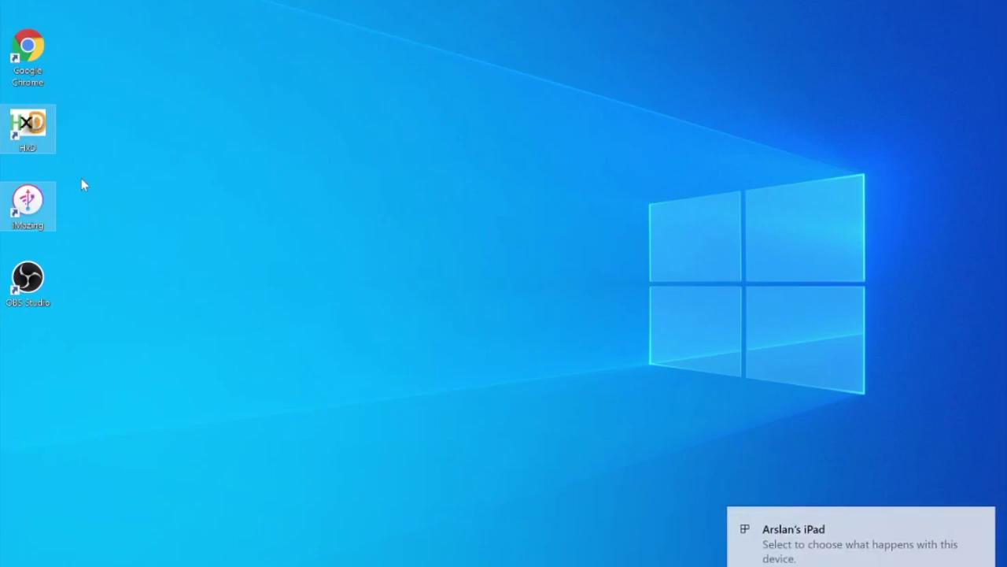
# Step: Launch iMazing with the trial and open the Apps section of the connected iPad
pyautogui.doubleClick(32, 202)
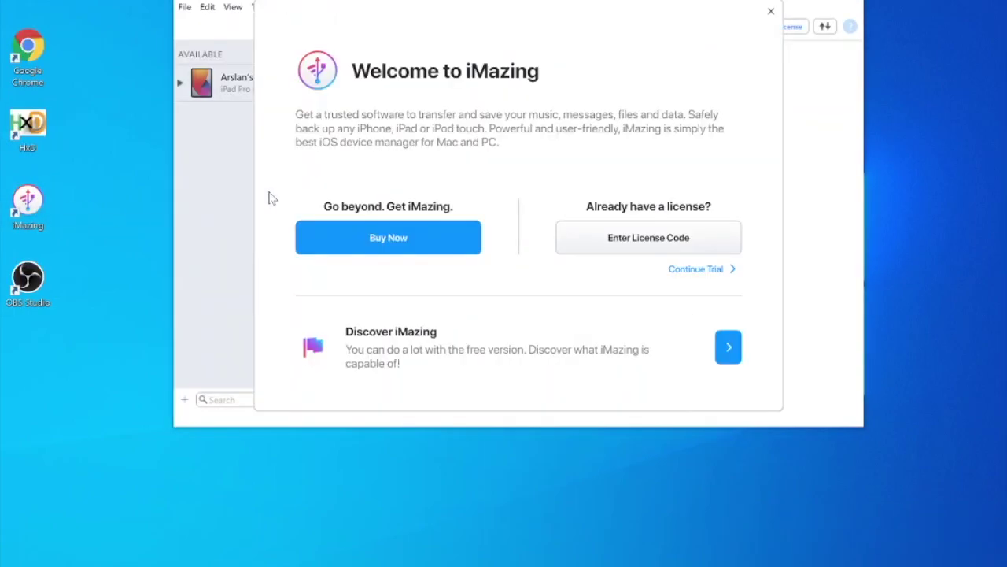
pyautogui.click(702, 272)
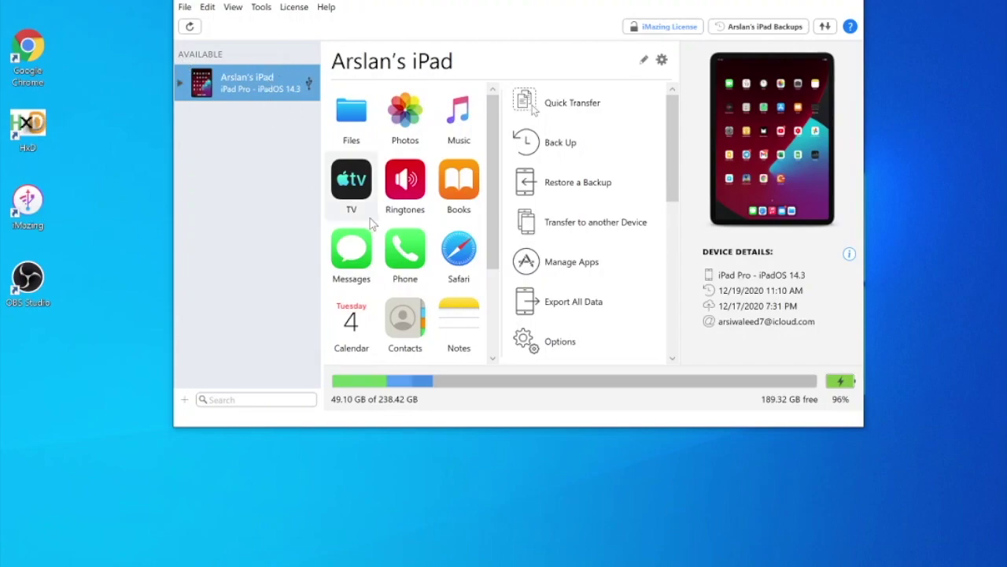
pyautogui.scroll(-3, 370, 218)
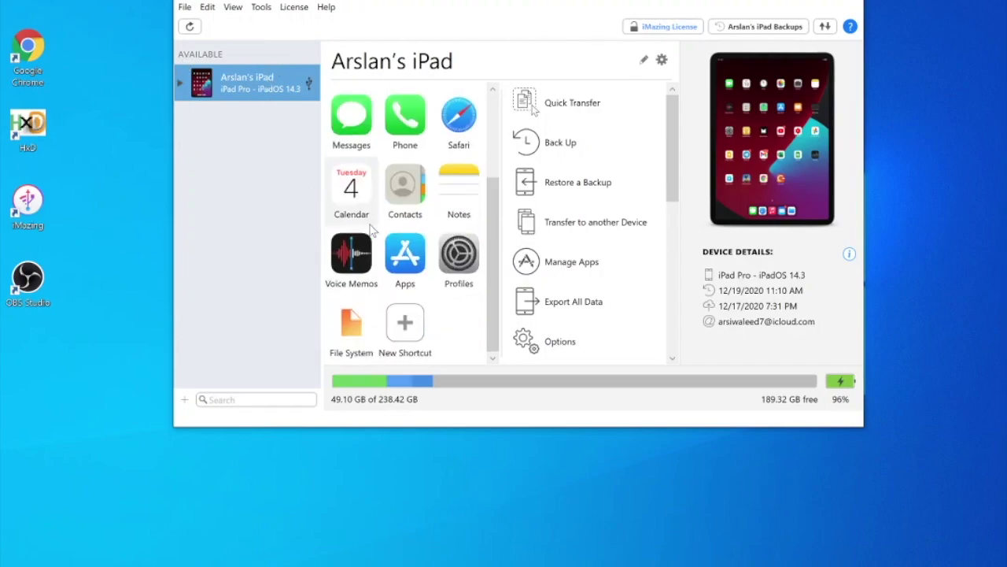
pyautogui.click(407, 264)
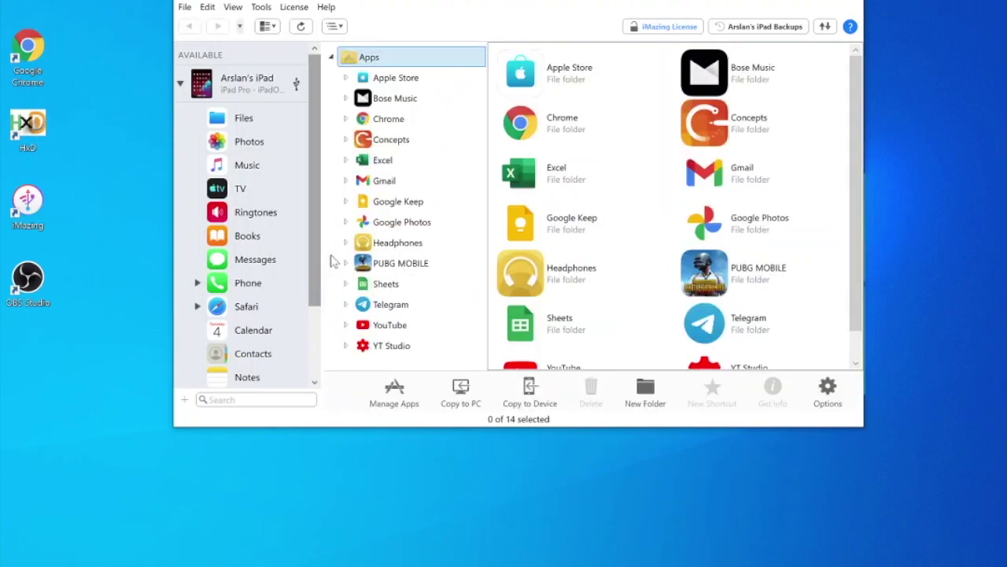
# Step: Extract the PUBG MOBILE app with its data to the Desktop, backing up the device for the extraction
pyautogui.rightClick(716, 272)
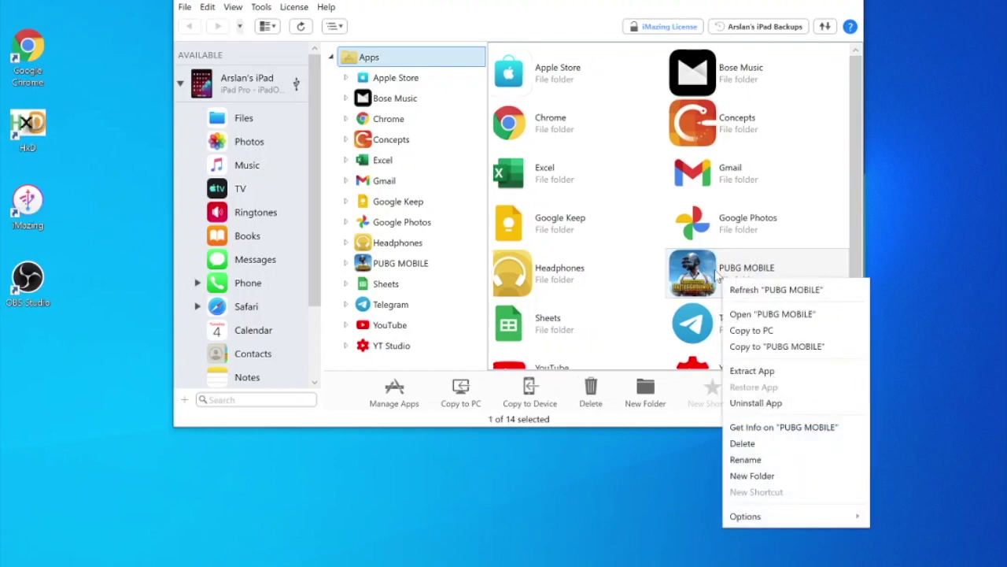
pyautogui.click(809, 376)
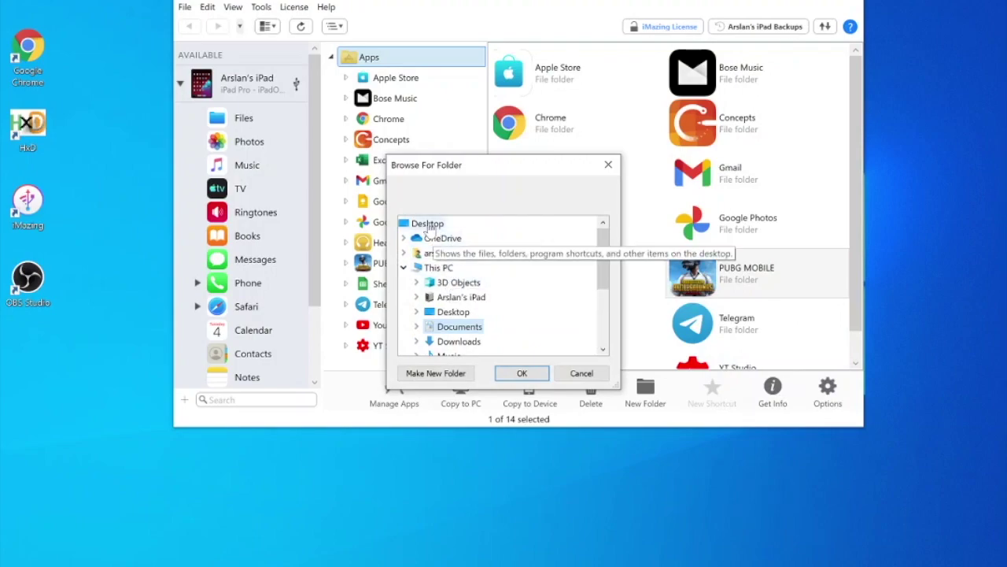
pyautogui.click(431, 227)
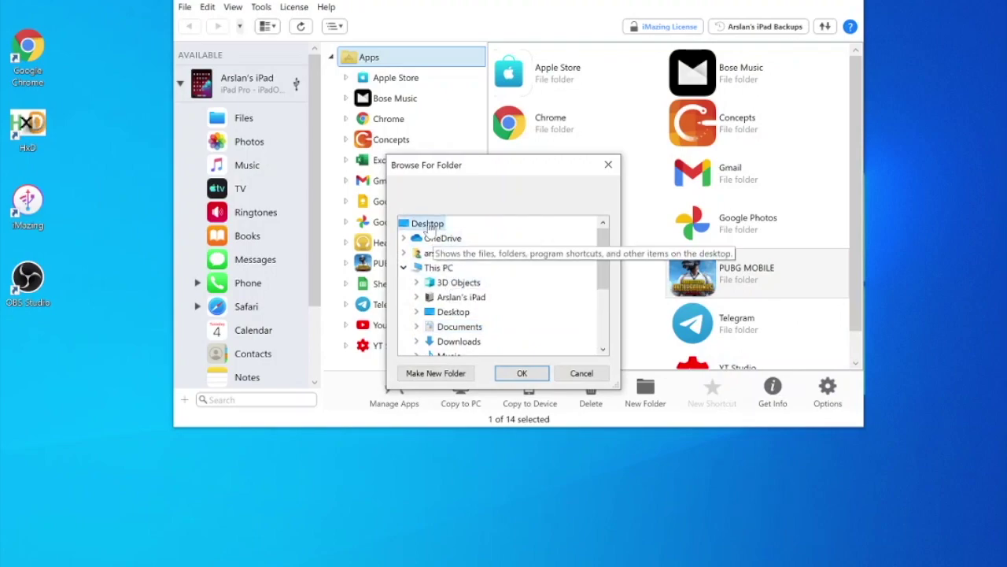
pyautogui.click(522, 375)
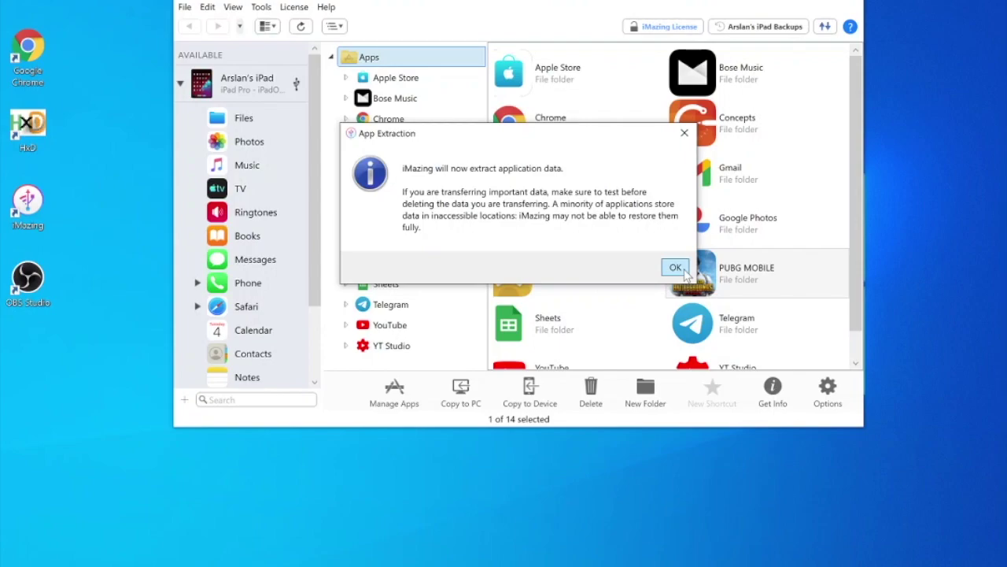
pyautogui.click(682, 270)
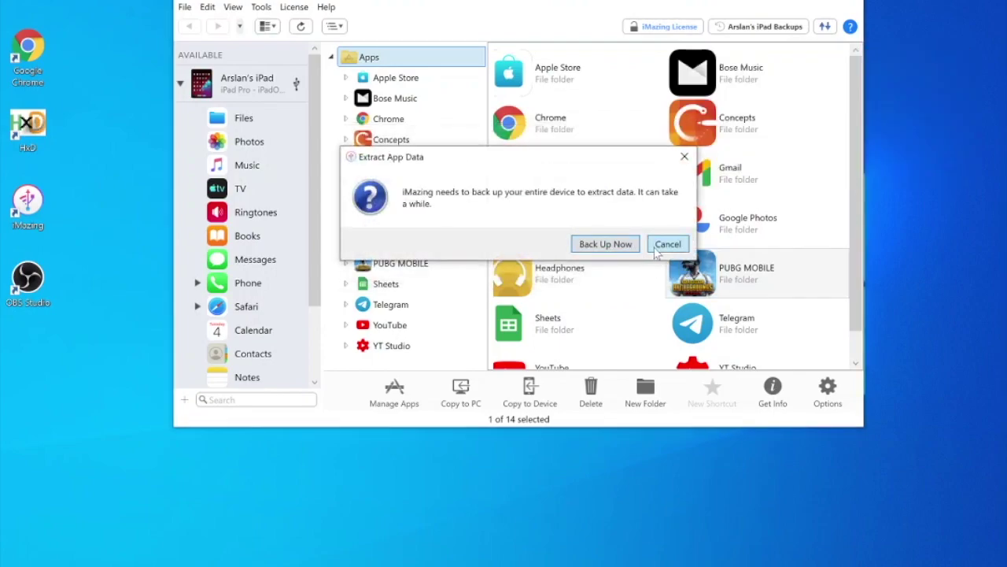
pyautogui.click(605, 241)
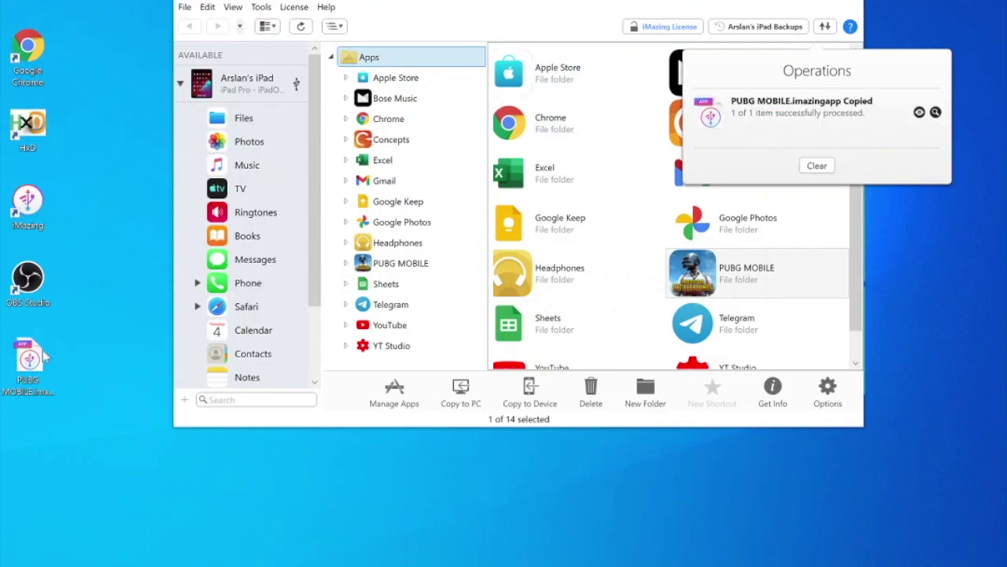
# Step: Check the file name extensions setting in File Explorer and the full name of the extracted PUBG MOBILE file on the desktop
pyautogui.click(29, 394)
pyautogui.moveTo(34, 401)
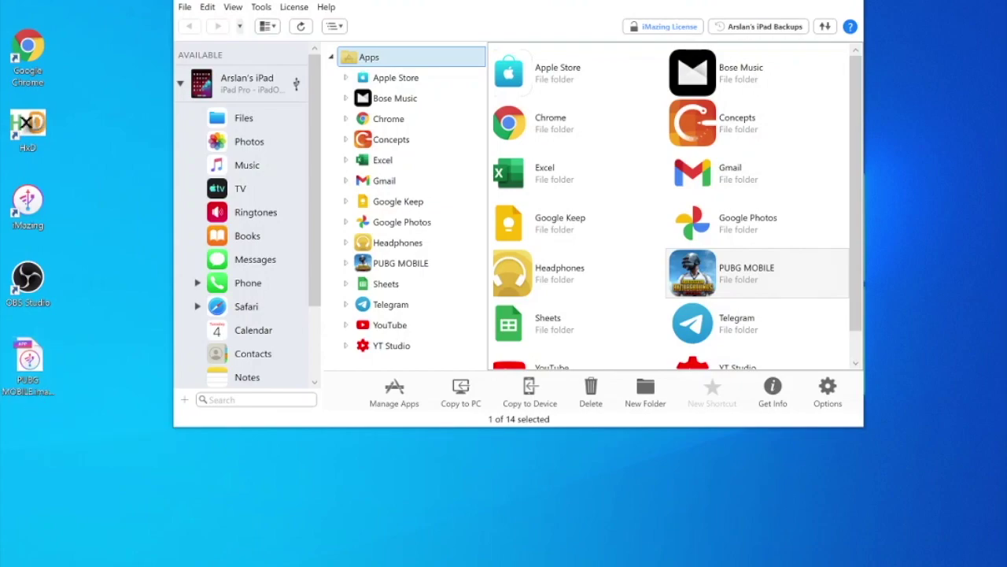
pyautogui.press('super+e')
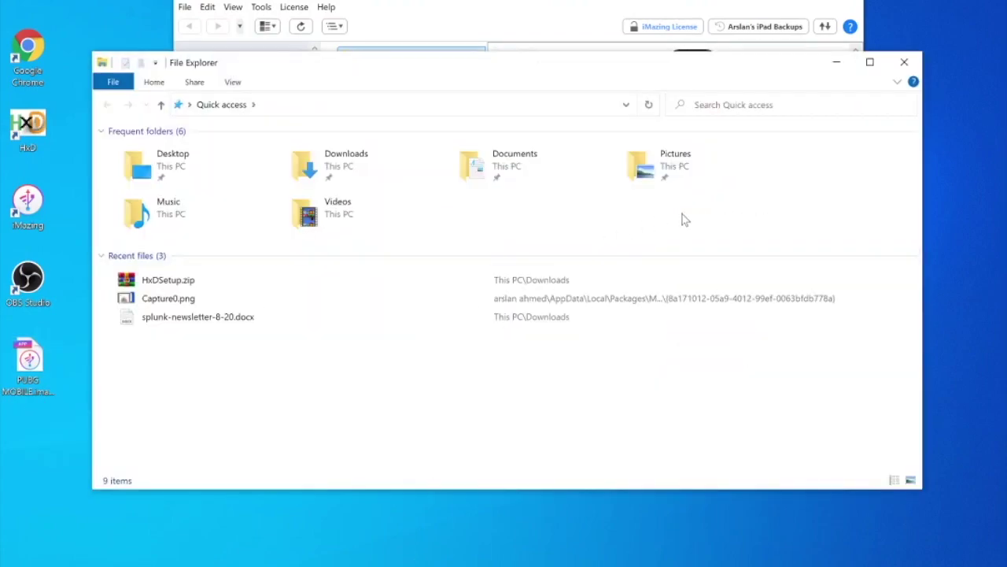
pyautogui.click(233, 82)
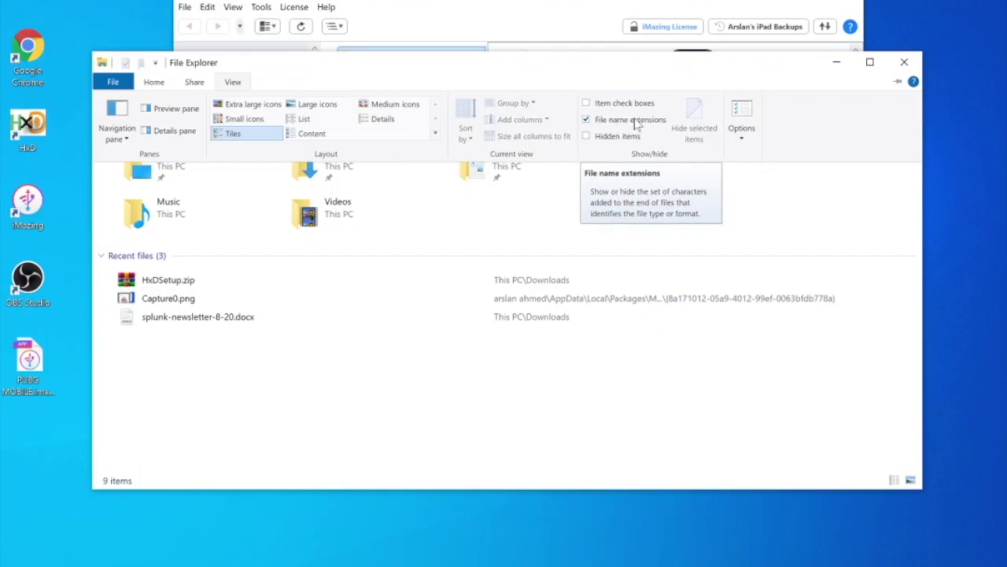
pyautogui.click(904, 62)
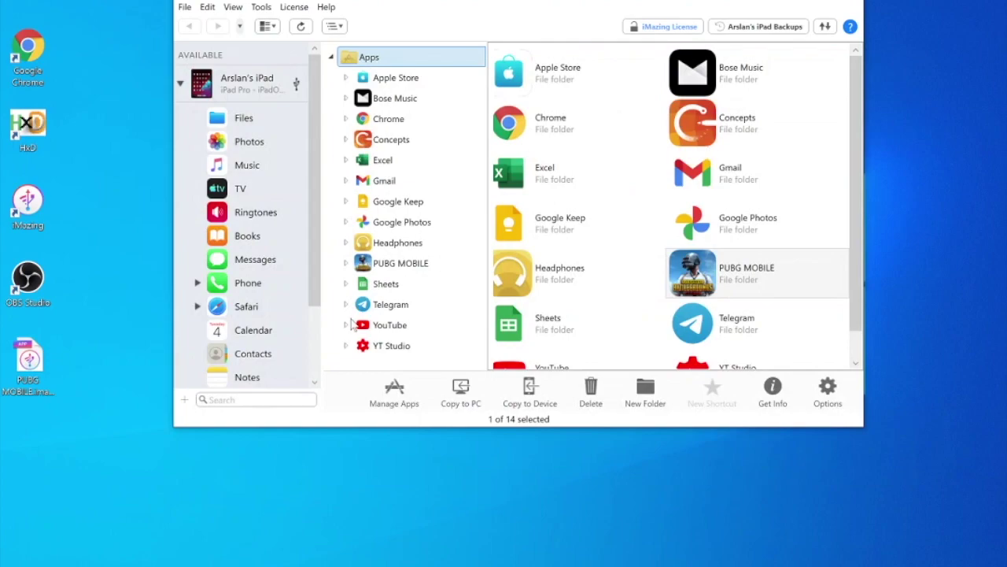
pyautogui.click(30, 359)
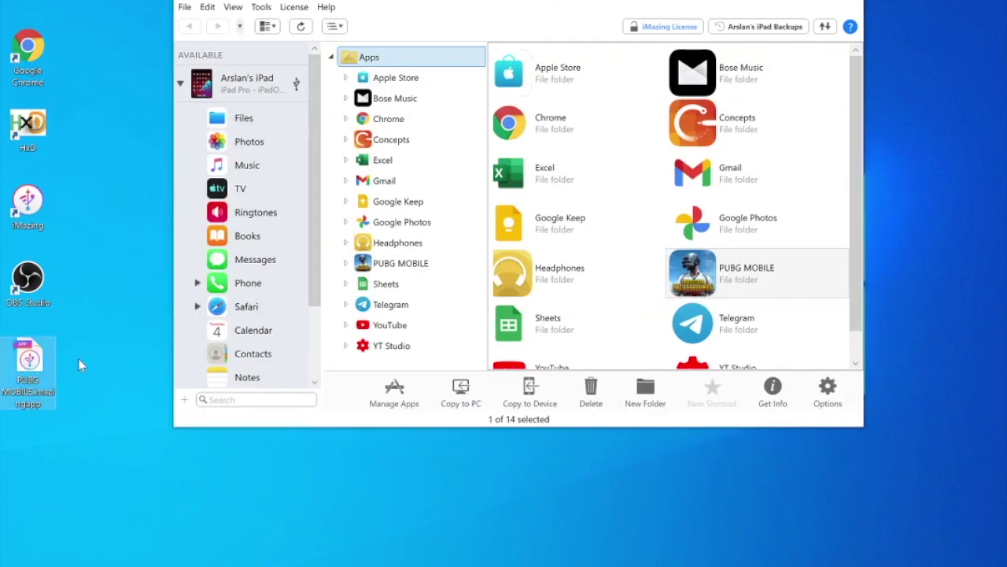
# Step: Search the web in Chrome for "win rar" and open the official WinRAR download site
pyautogui.doubleClick(31, 59)
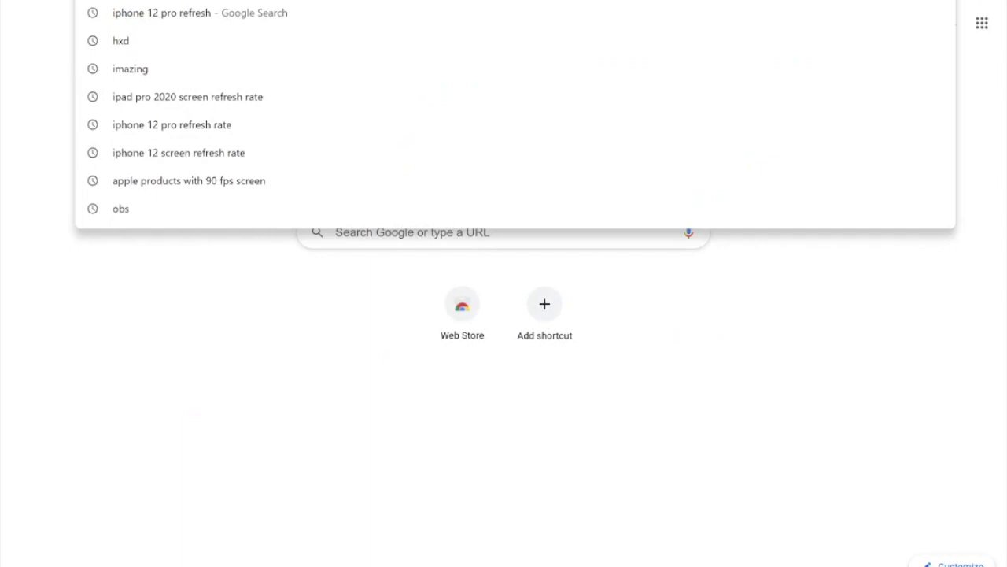
pyautogui.write('win rar')
pyautogui.press('Return')
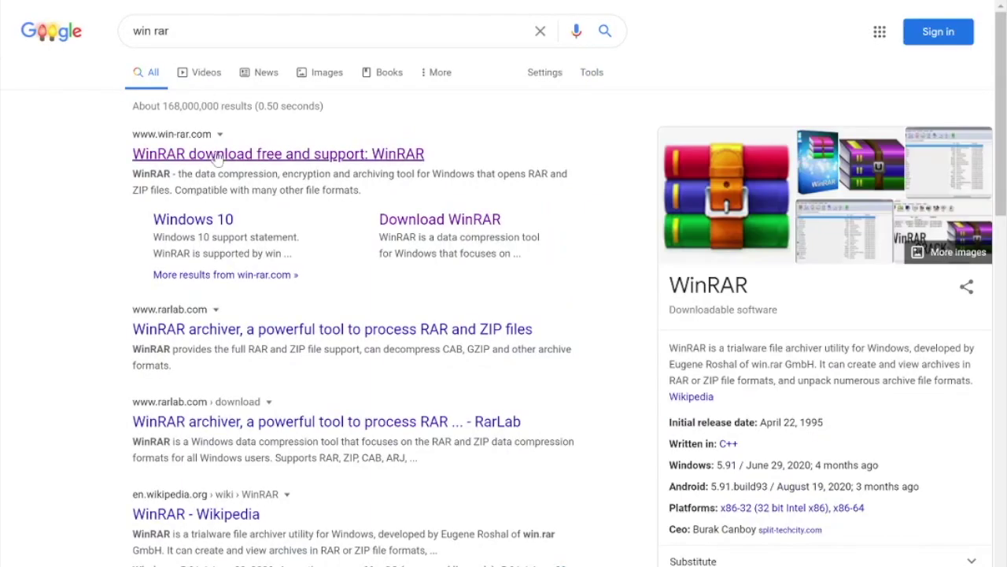
pyautogui.click(218, 155)
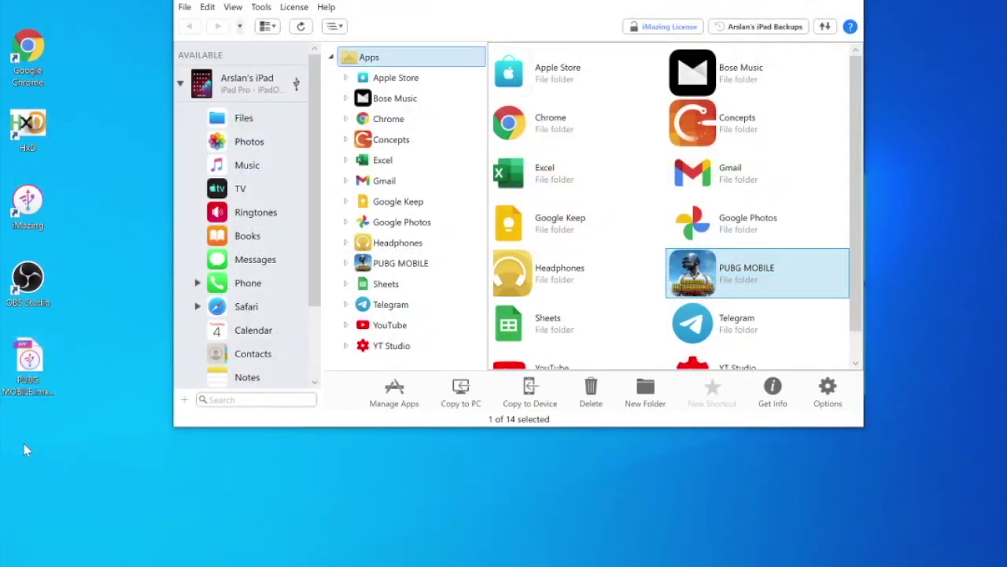
# Step: Rename the extracted file on the desktop to PUBG MOBILE.rar, accepting the extension change
pyautogui.rightClick(31, 348)
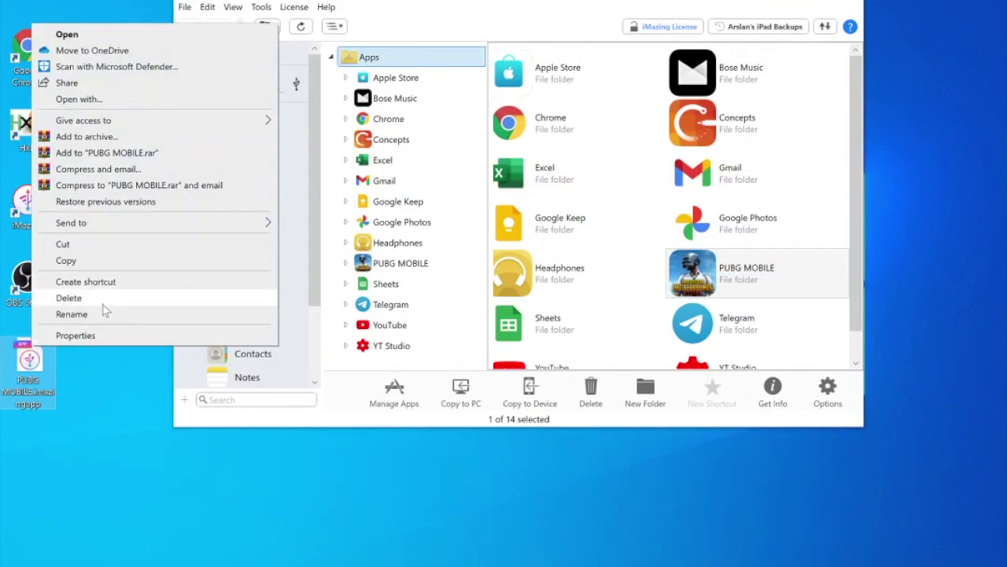
pyautogui.click(72, 314)
pyautogui.press('End')
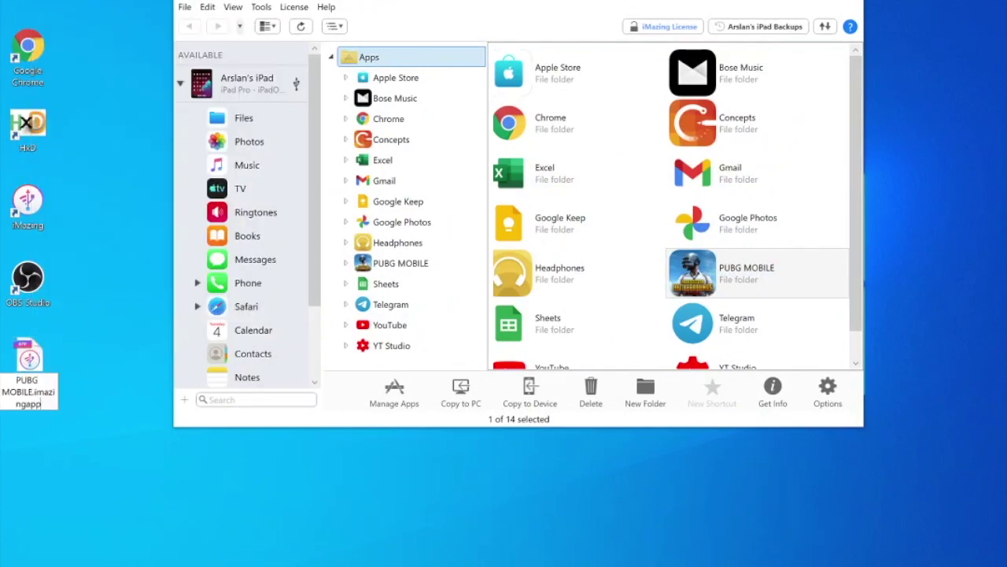
pyautogui.press('BackSpace')
pyautogui.press('BackSpace')
pyautogui.press('BackSpace')
pyautogui.press('BackSpace')
pyautogui.press('BackSpace')
pyautogui.press('BackSpace')
pyautogui.press('BackSpace')
pyautogui.write('rar')
pyautogui.press('Return')
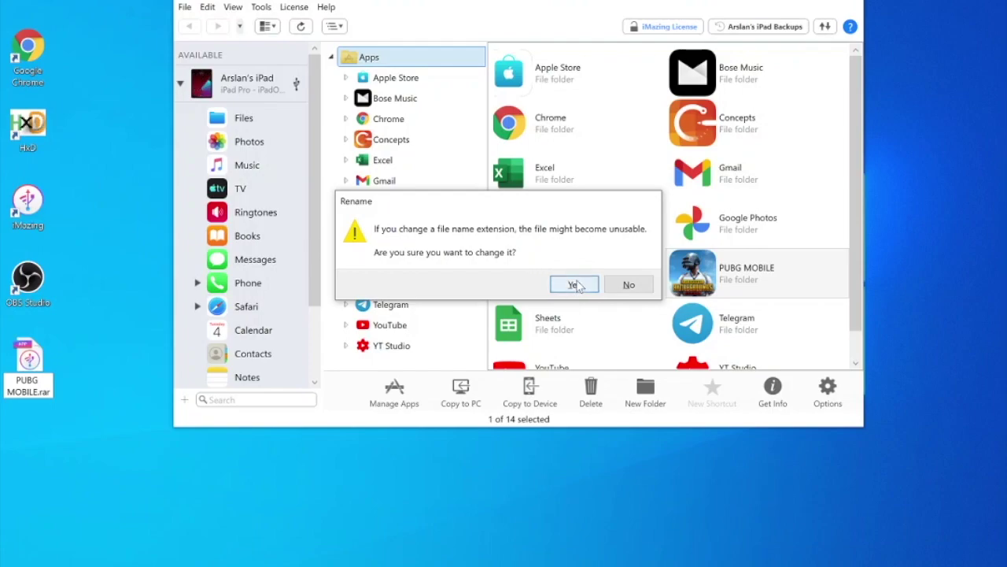
pyautogui.click(574, 285)
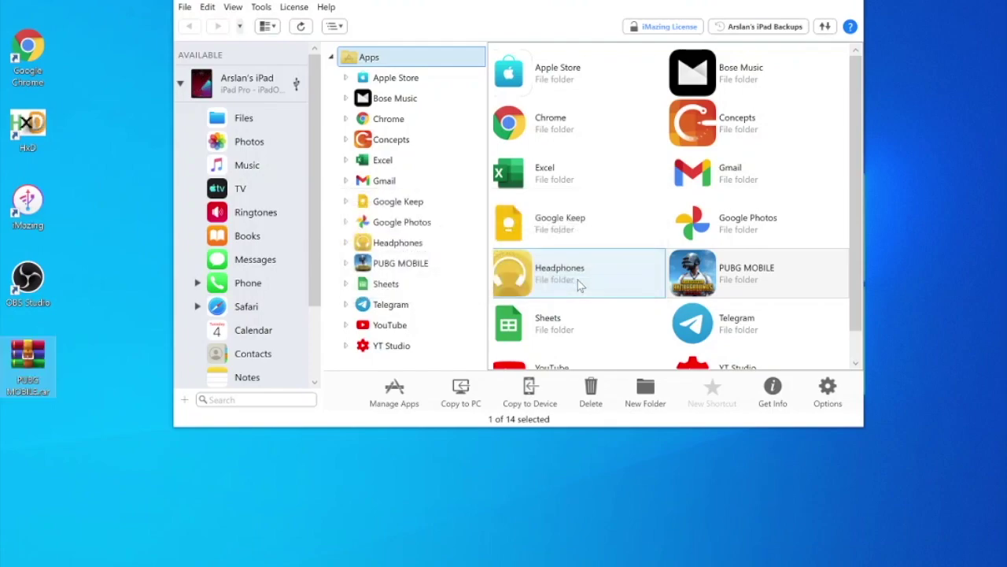
# Step: Open PUBG MOBILE.rar in WinRAR and browse to Container\Documents\ShadowTrackerExtra\Saved\SaveGames
pyautogui.doubleClick(32, 366)
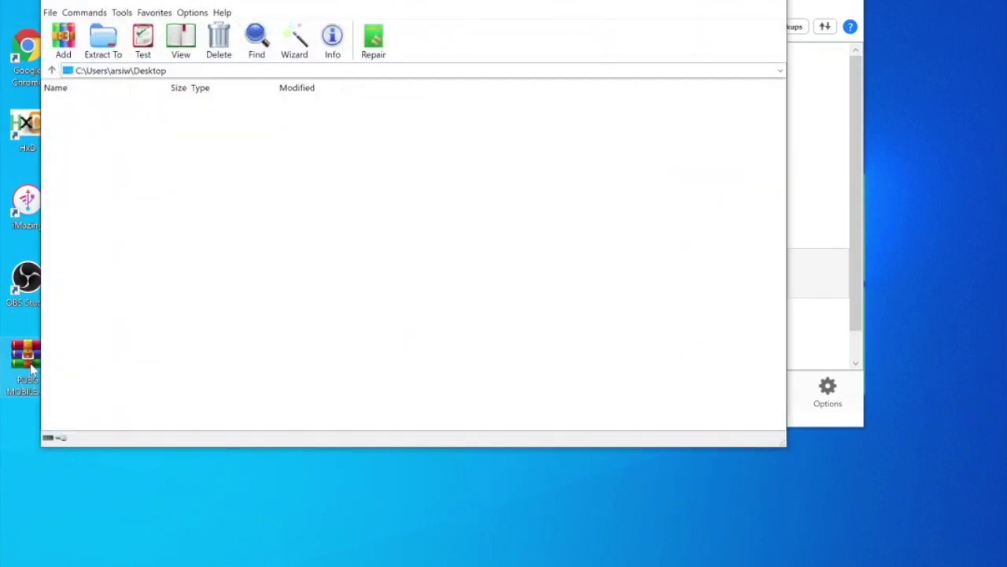
pyautogui.moveTo(254, 8); pyautogui.dragTo(412, 4)
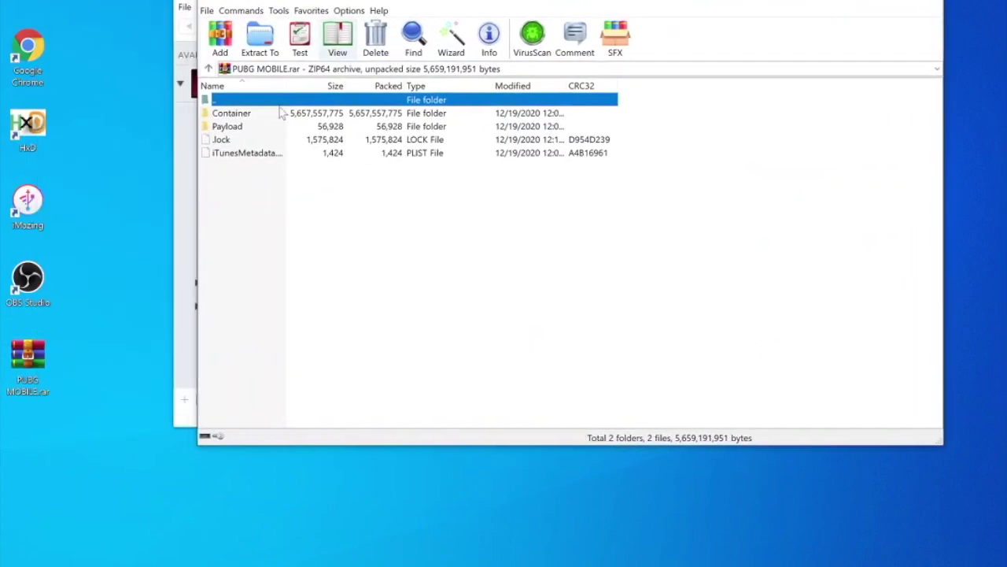
pyautogui.click(250, 115)
pyautogui.doubleClick(250, 115)
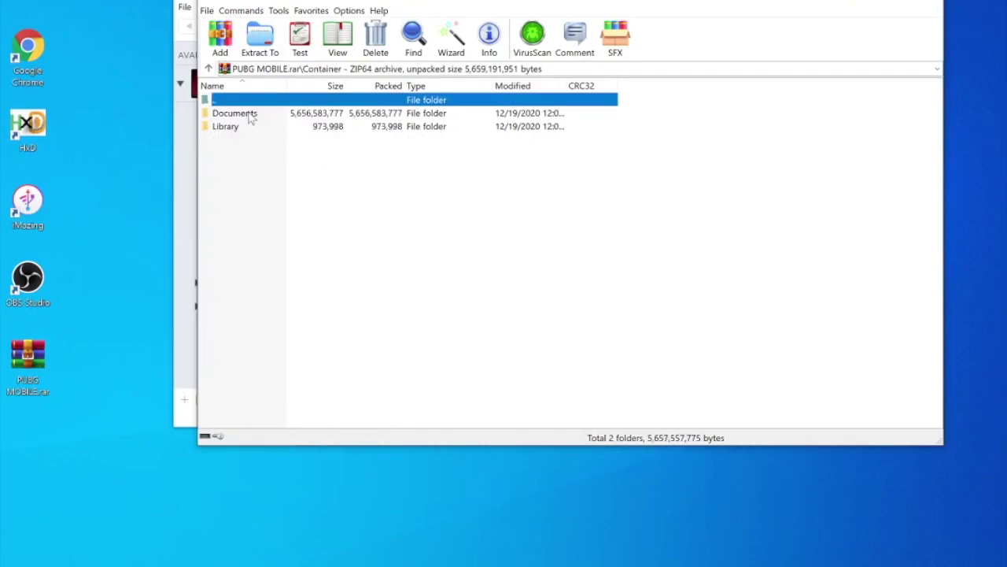
pyautogui.doubleClick(250, 115)
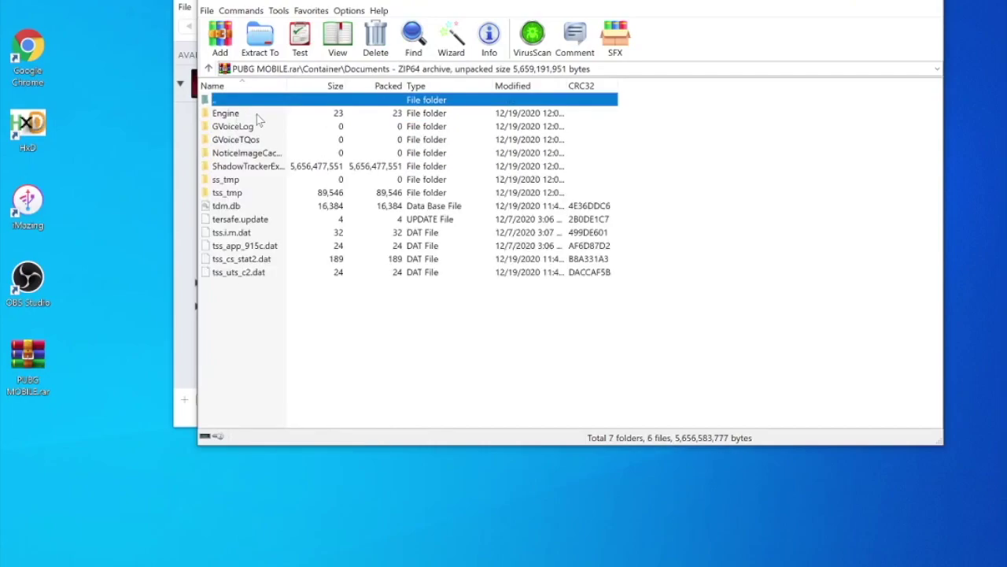
pyautogui.doubleClick(242, 167)
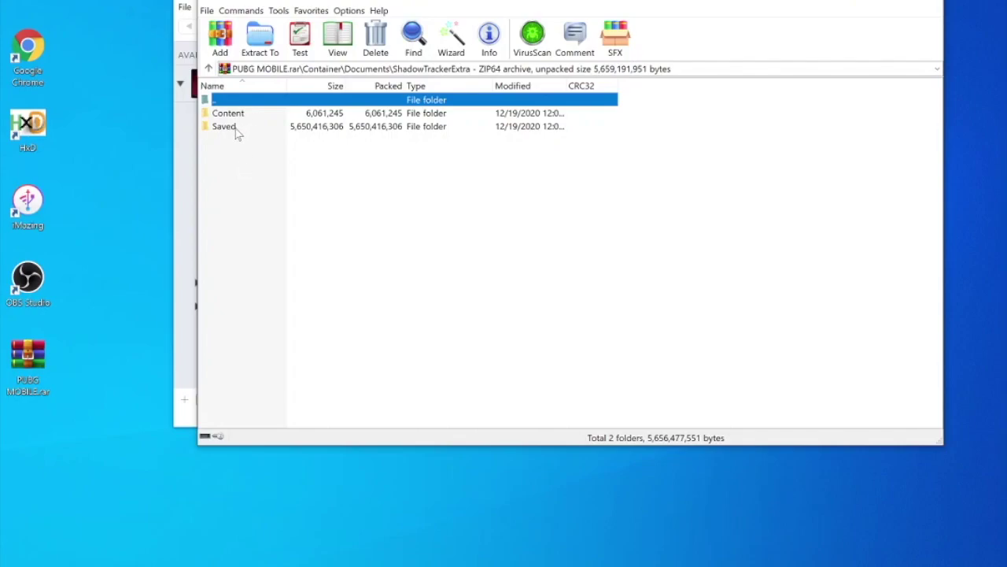
pyautogui.doubleClick(229, 131)
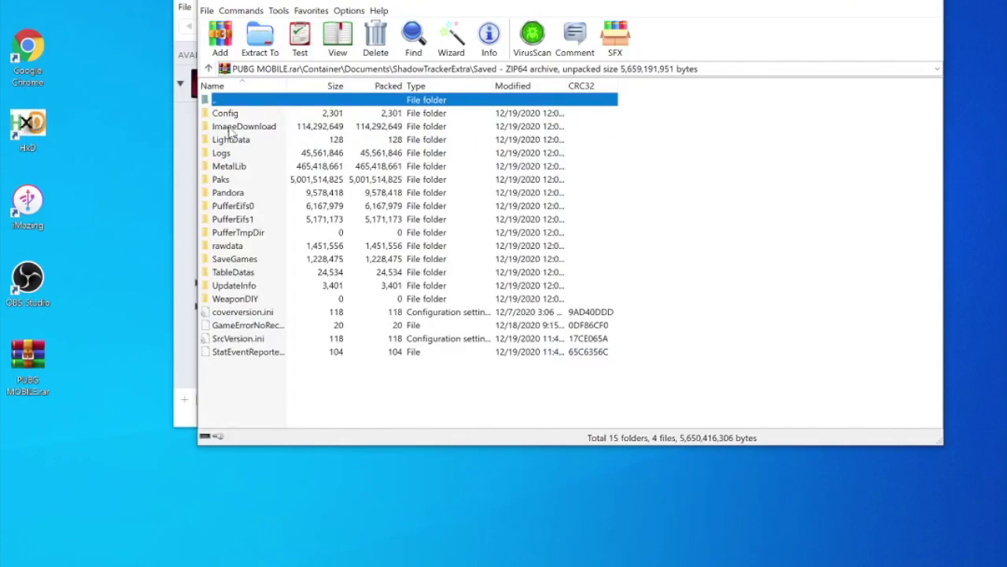
pyautogui.doubleClick(248, 260)
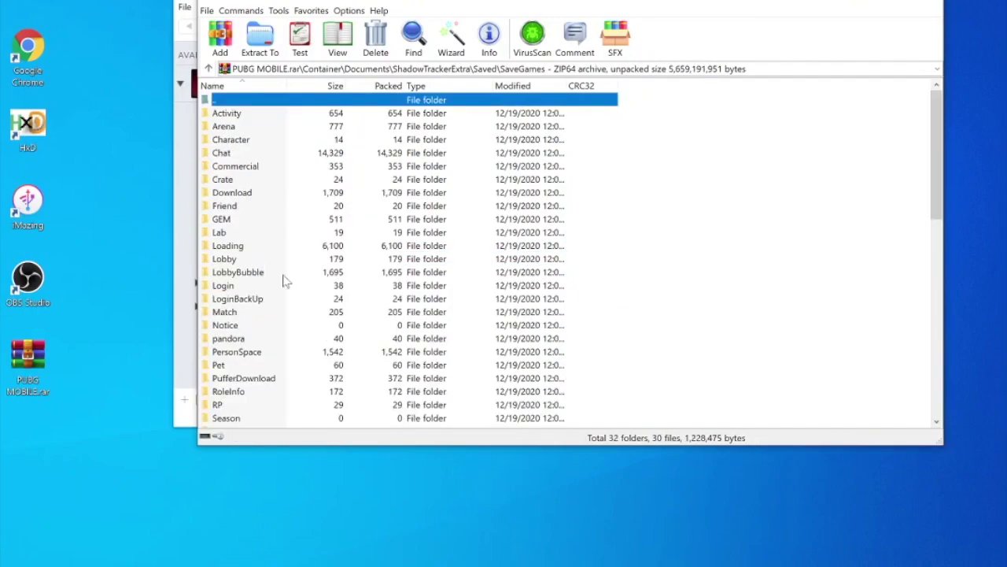
# Step: Extract Active.sav from the SaveGames folder in the archive to the desktop and open it in HxD
pyautogui.scroll(-8, 284, 281)
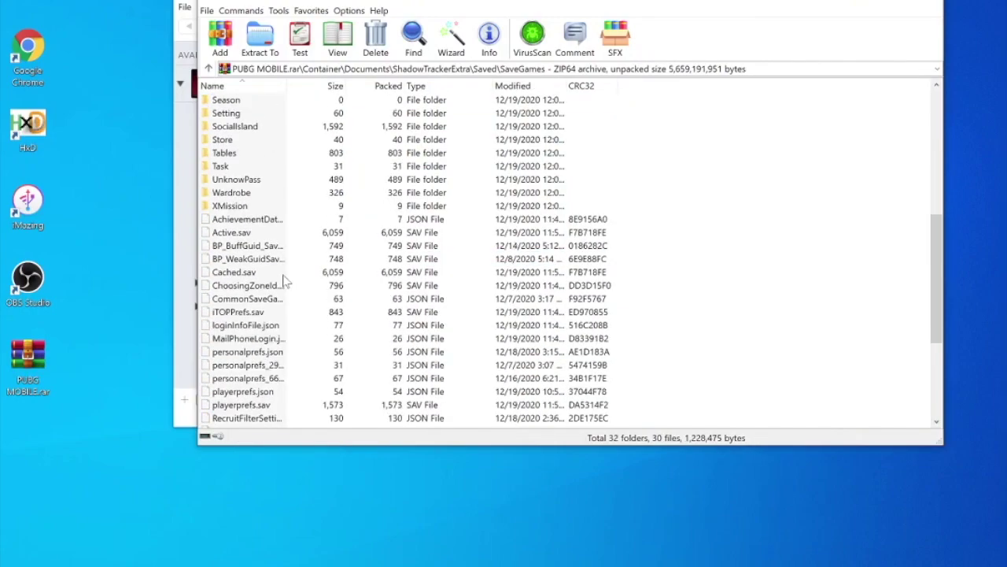
pyautogui.click(235, 234)
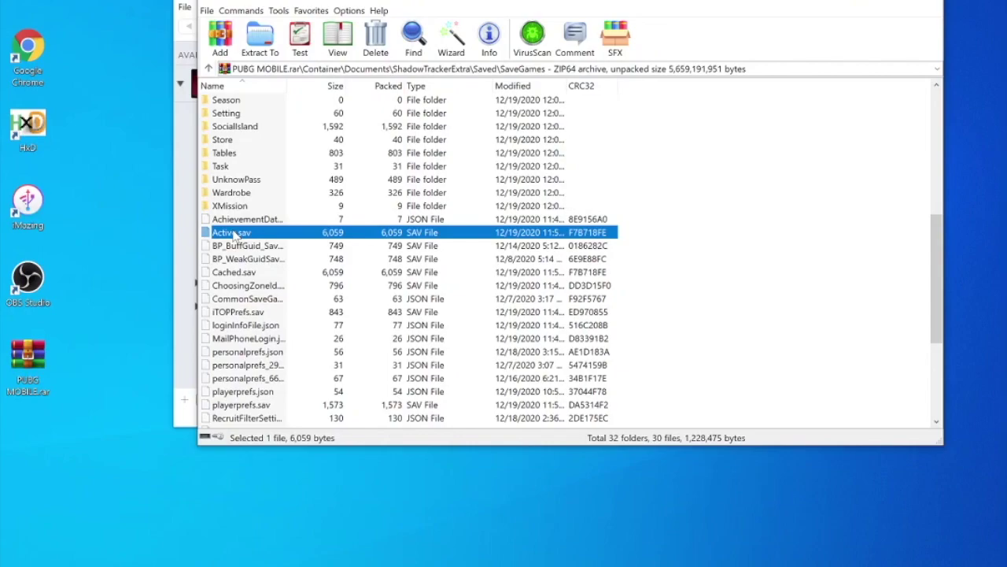
pyautogui.moveTo(233, 233); pyautogui.dragTo(117, 391)
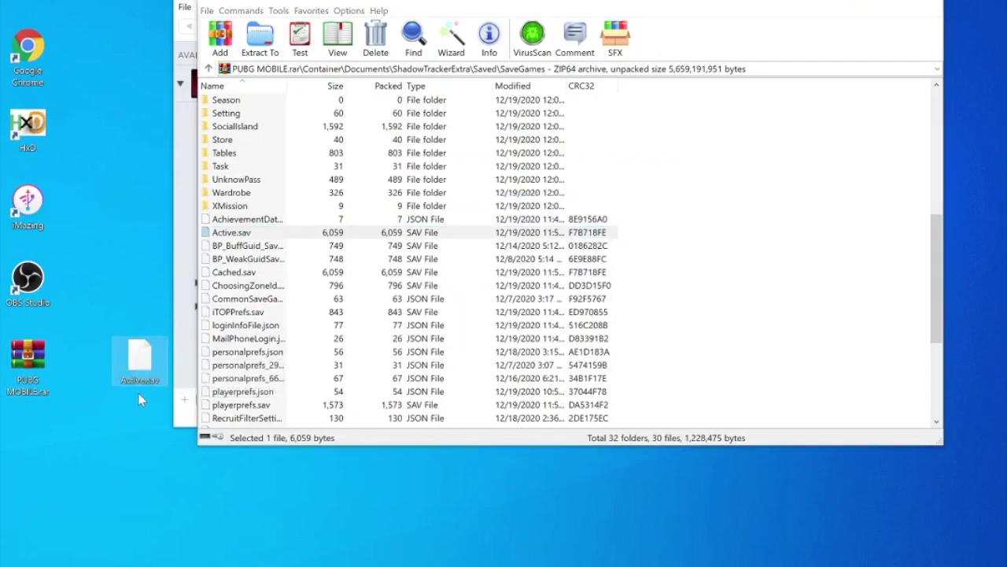
pyautogui.moveTo(146, 380); pyautogui.dragTo(35, 140)
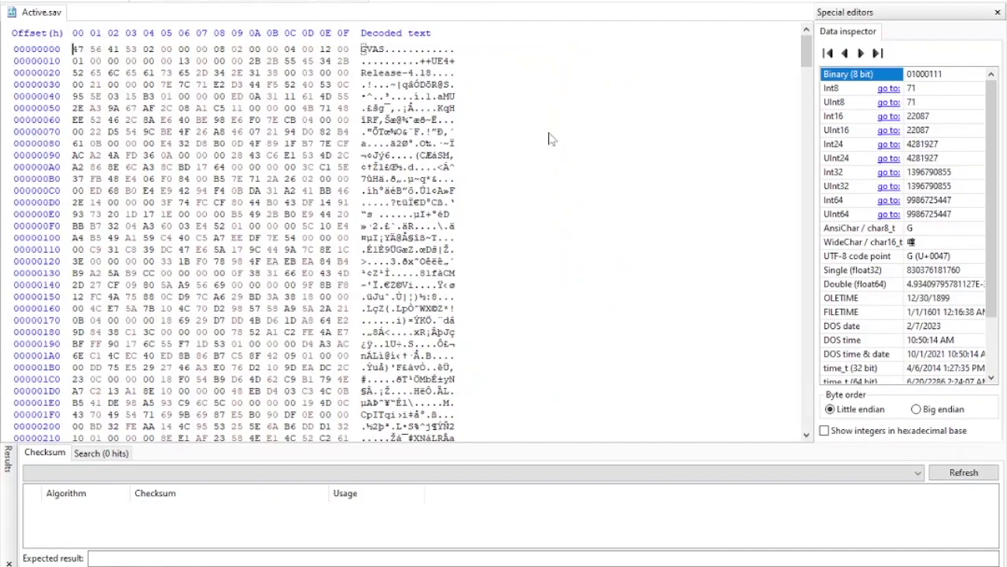
# Step: Search Active.sav forward for the text string "FPS" using the editor encoding
pyautogui.scroll(-20, 550, 138)
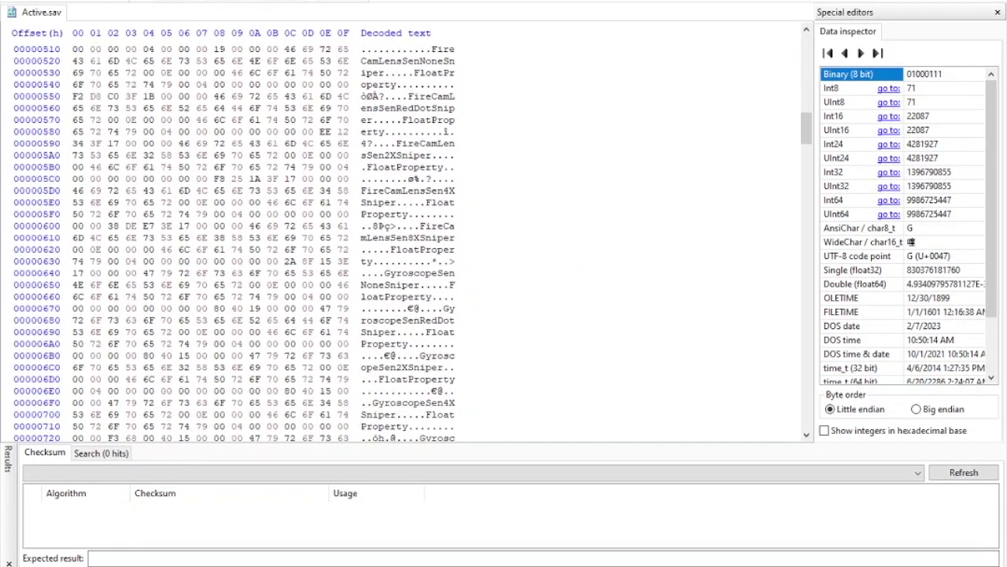
pyautogui.scroll(11, 402, 236)
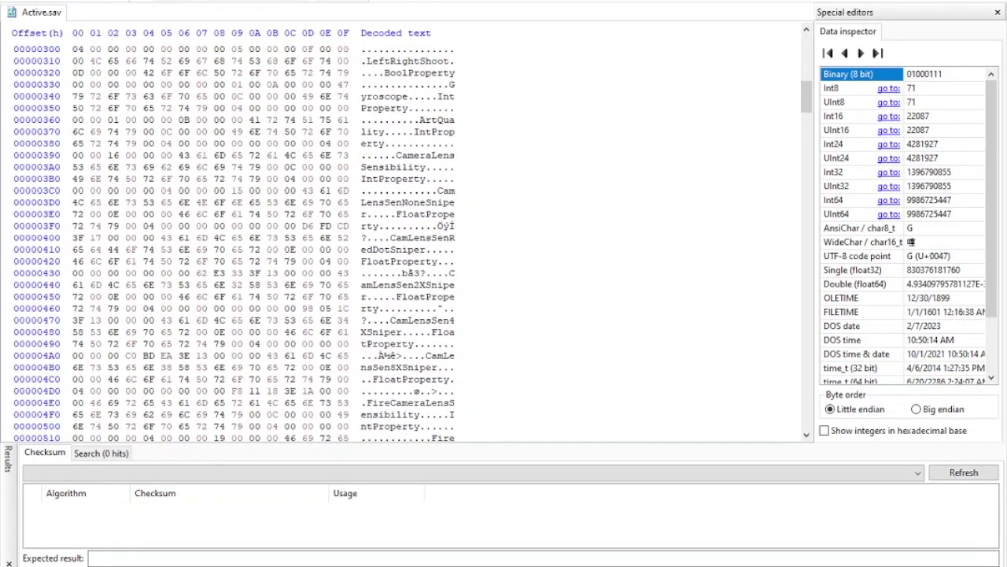
pyautogui.click(79, 1)
pyautogui.moveTo(110, 1)
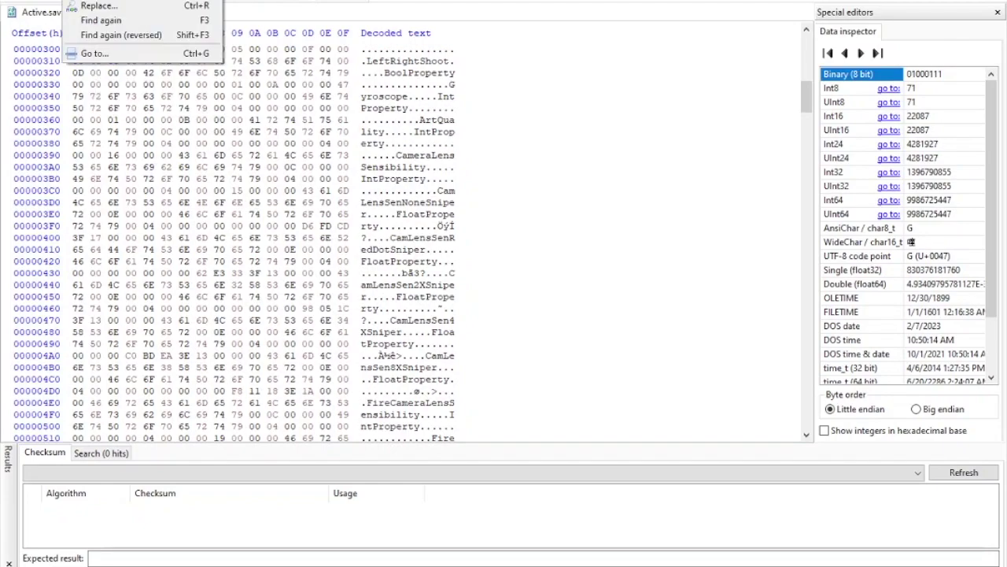
pyautogui.click(94, 0)
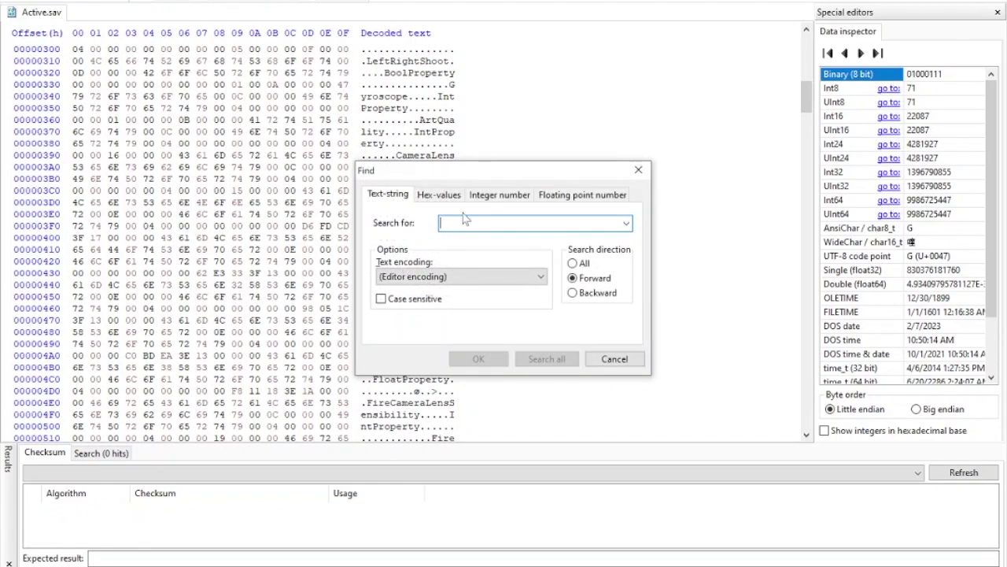
pyautogui.write('FPS')
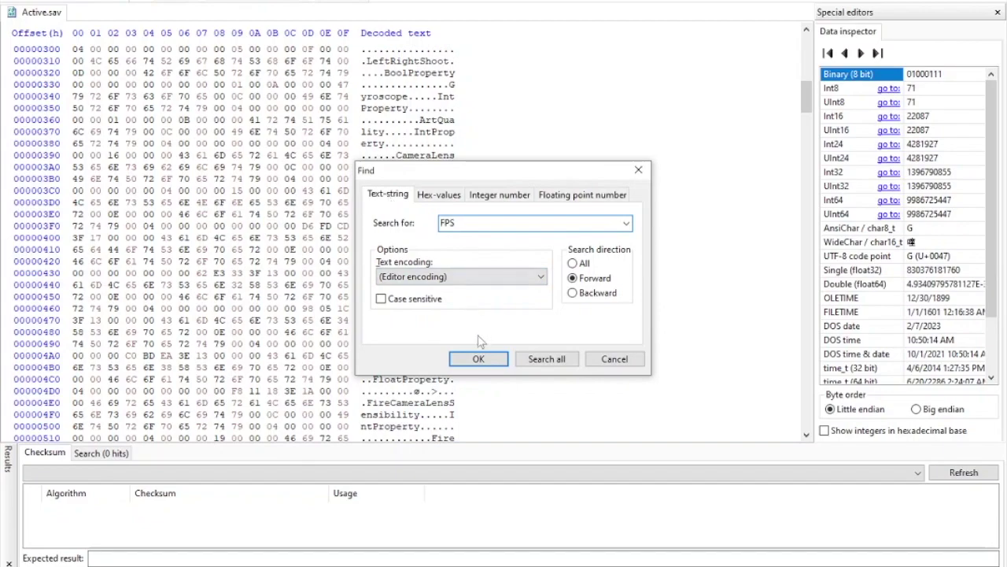
pyautogui.click(477, 359)
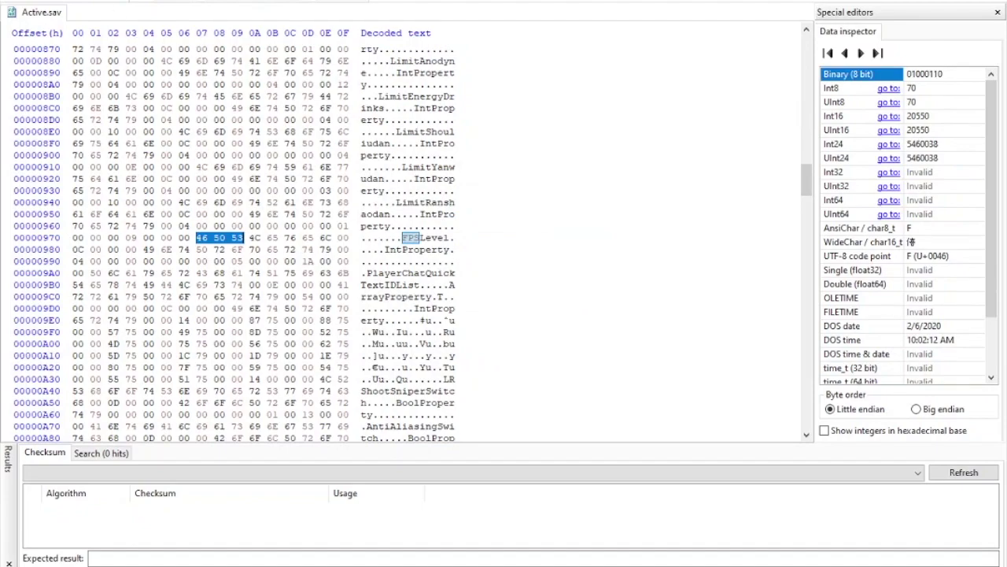
# Step: List all further matches of the text string "FPS" in the forward direction
pyautogui.hotkey('alt', 's')
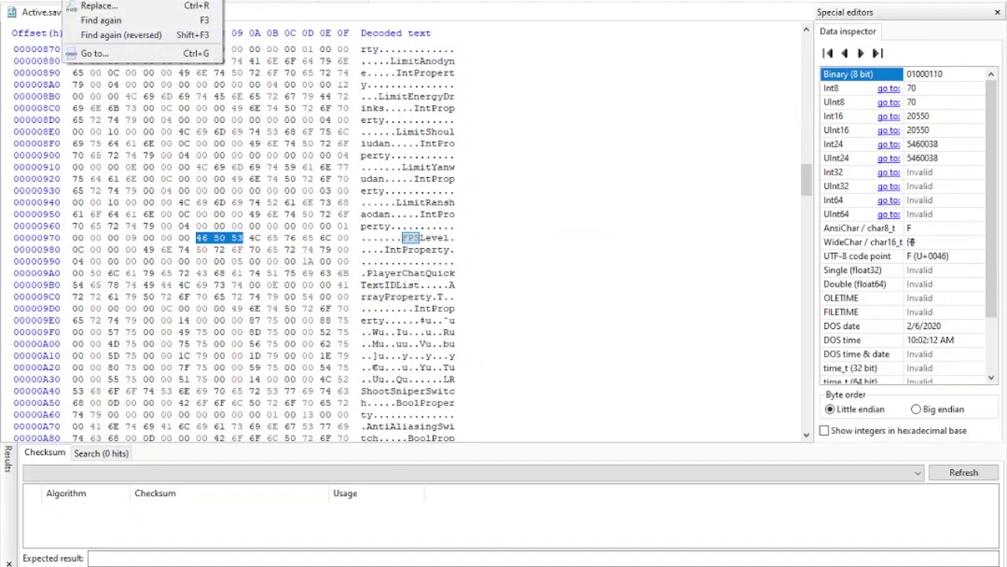
pyautogui.press('Return')
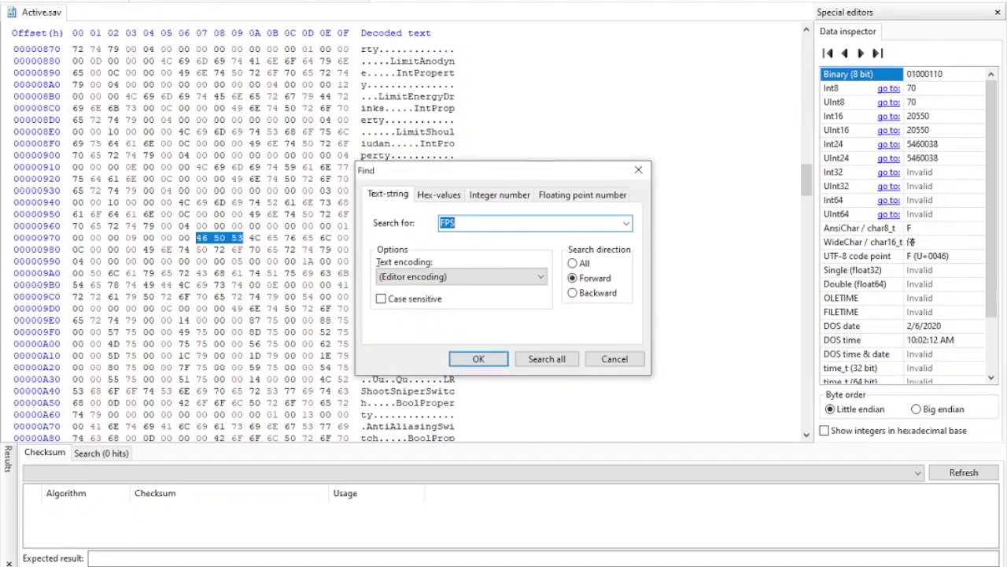
pyautogui.click(554, 359)
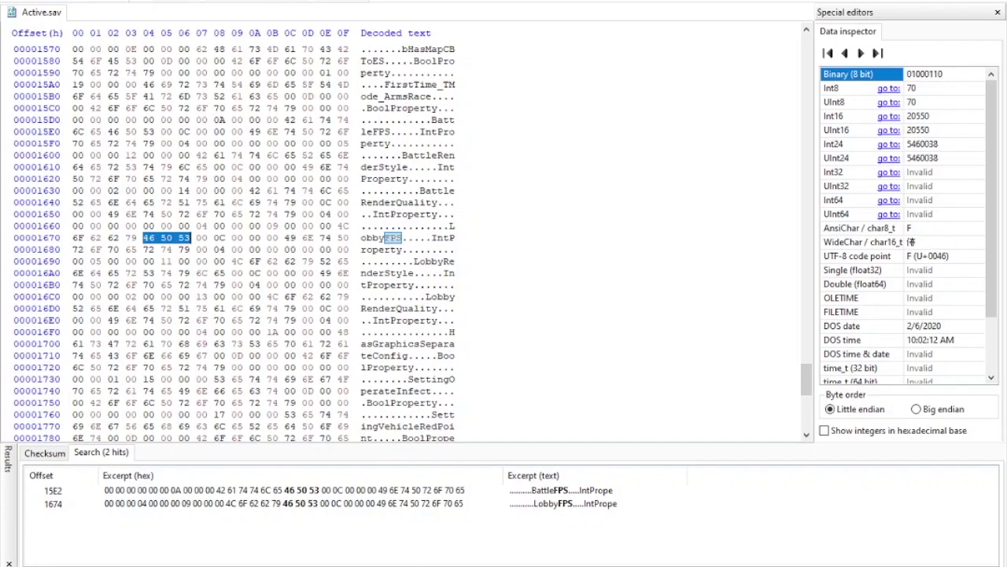
# Step: Fill the LobbyFPS value byte in row 00001690, column 01, with hex value 06
pyautogui.click(93, 261)
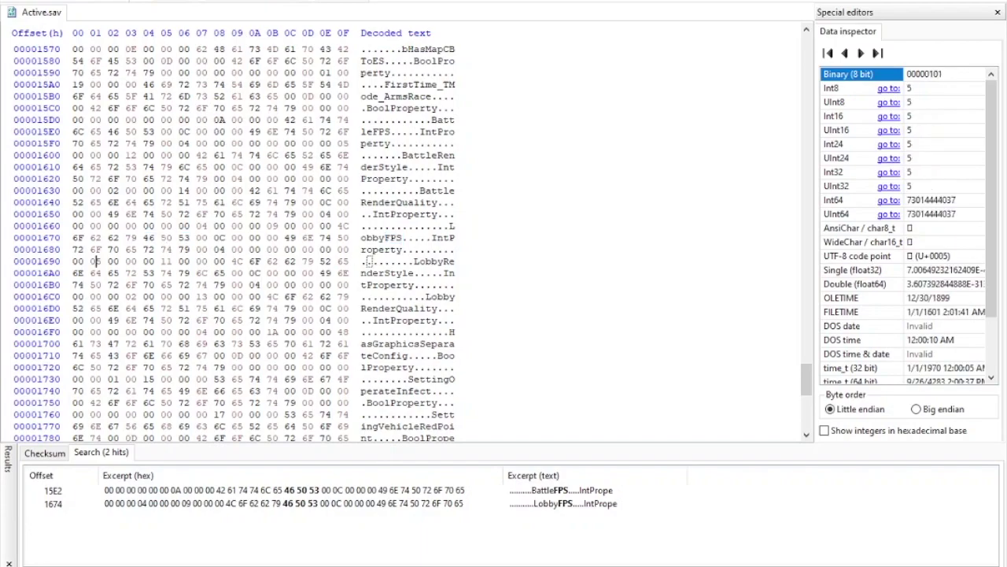
pyautogui.hotkey('shift', 'Right')
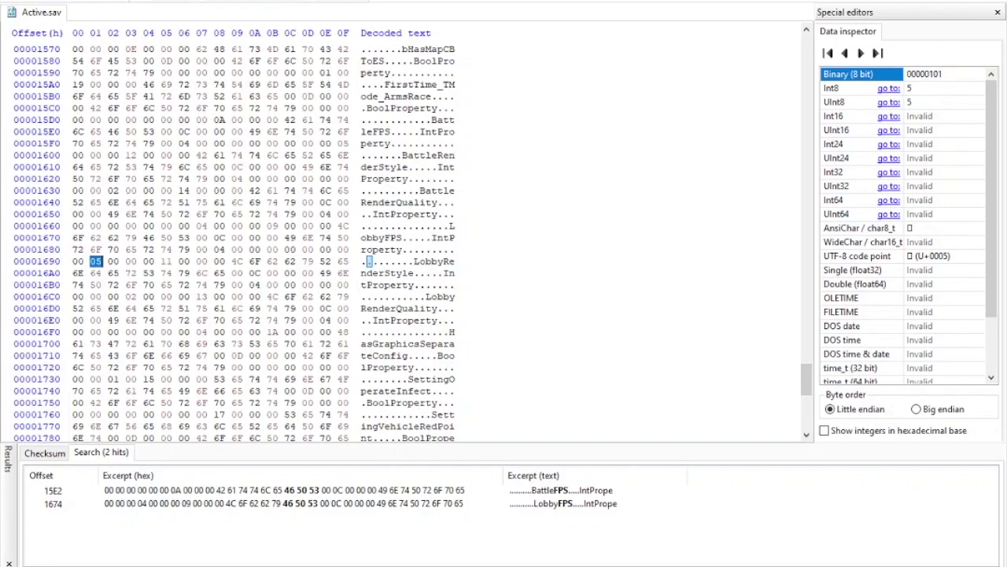
pyautogui.rightClick(95, 262)
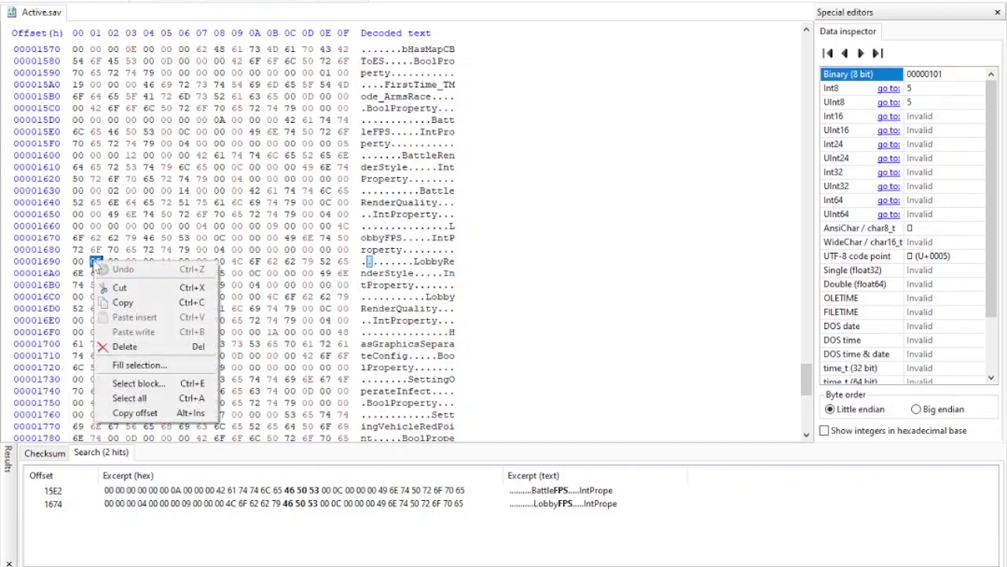
pyautogui.click(171, 366)
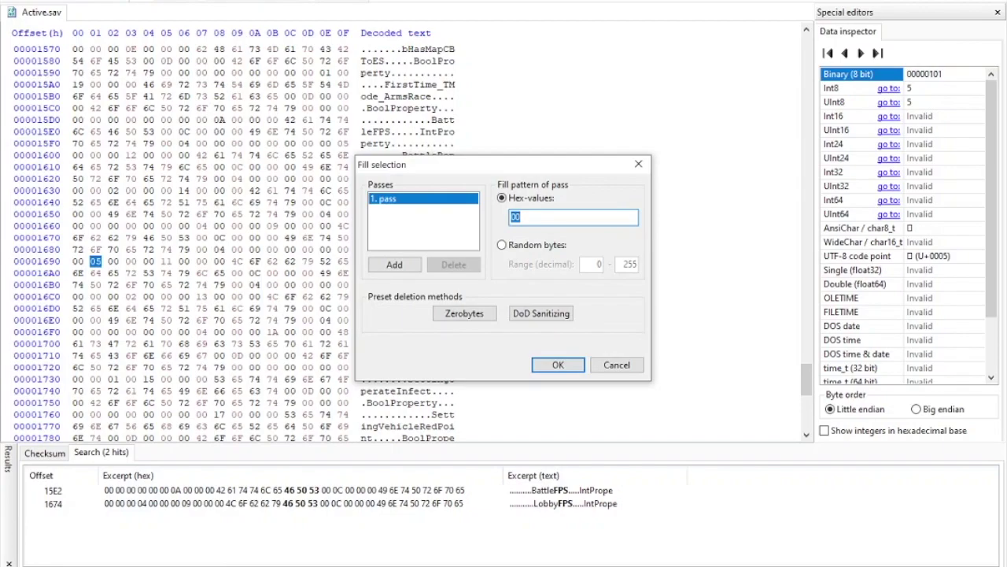
pyautogui.write('00')
pyautogui.press('BackSpace')
pyautogui.press('BackSpace')
pyautogui.write('06')
pyautogui.click(557, 366)
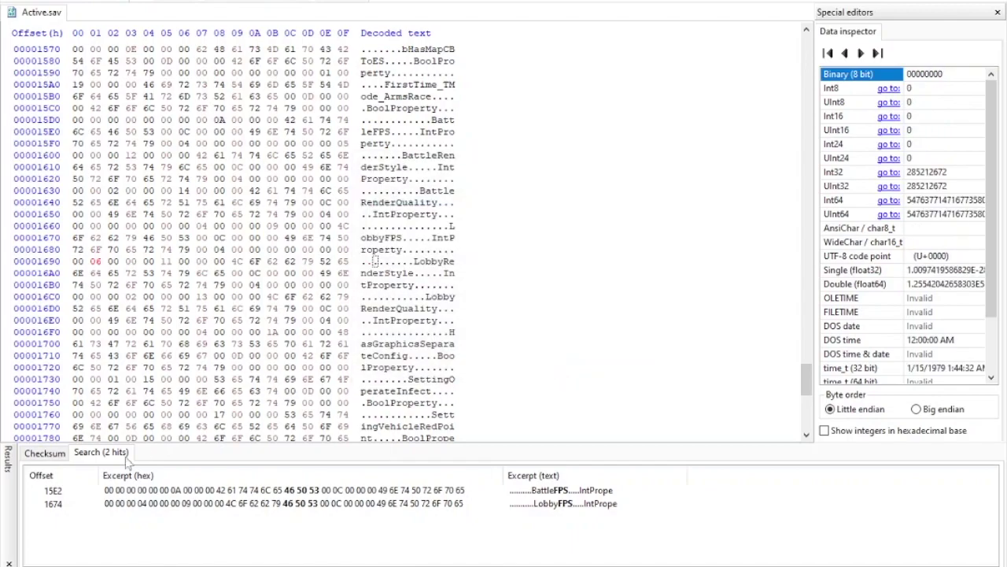
# Step: Go to the BattleFPS match and fill its value byte in row 000015F0, column 0F, with hex value 07
pyautogui.click(180, 503)
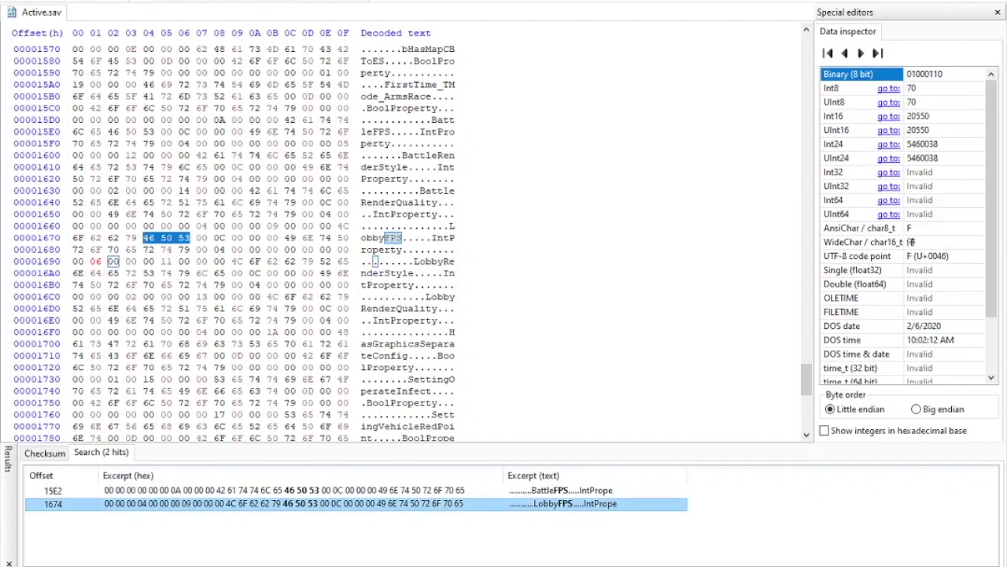
pyautogui.click(234, 491)
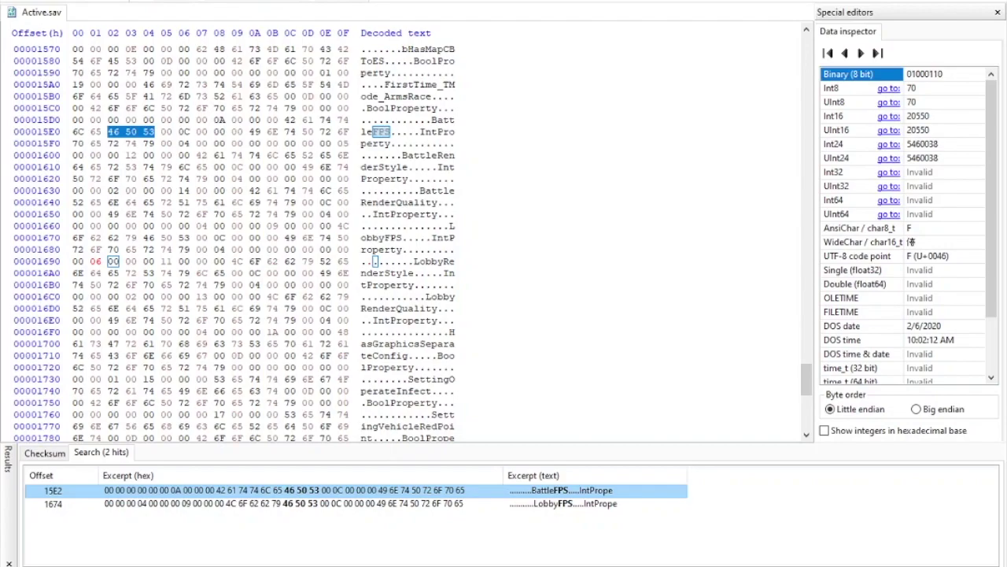
pyautogui.click(343, 144)
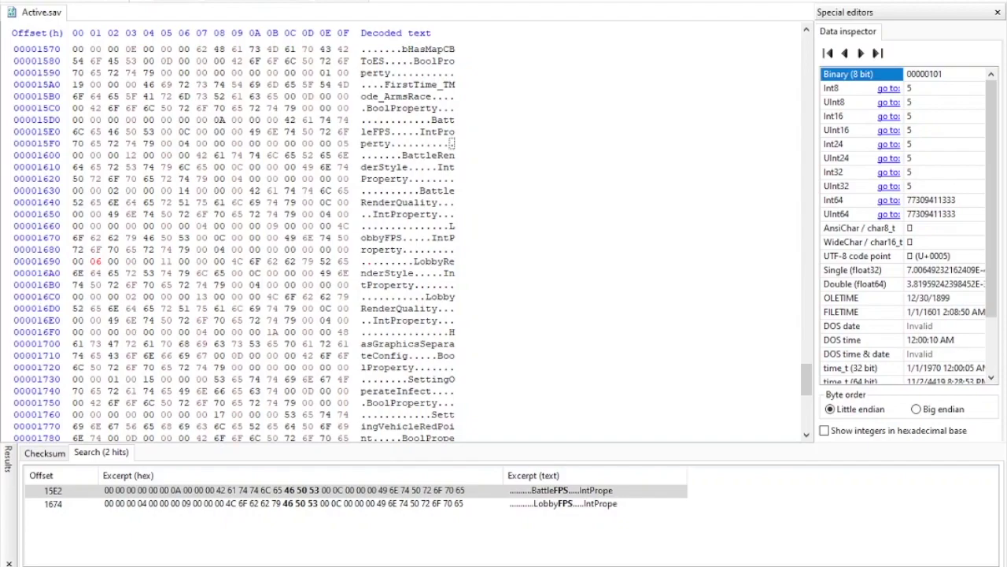
pyautogui.hotkey('shift', 'Right')
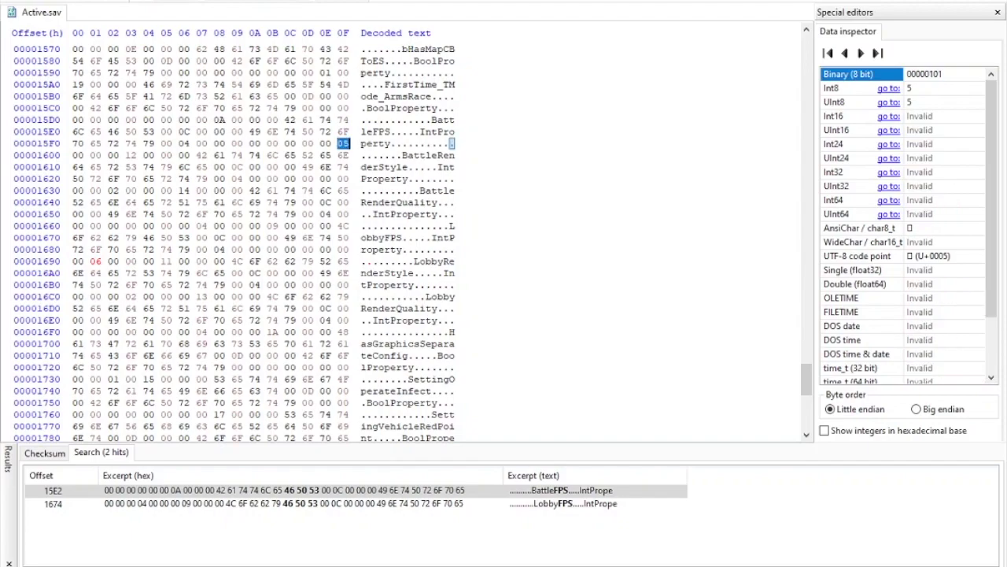
pyautogui.rightClick(347, 144)
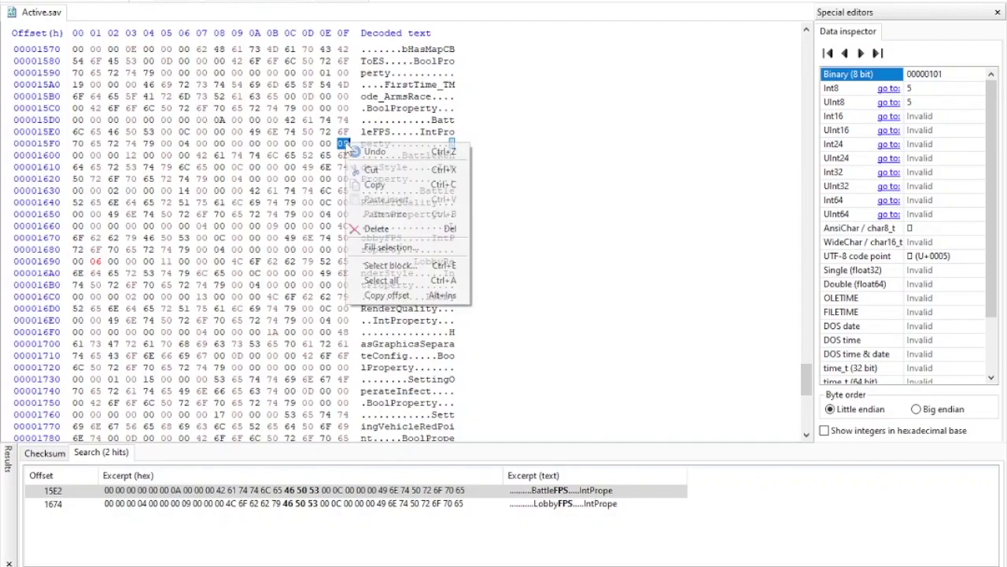
pyautogui.click(391, 247)
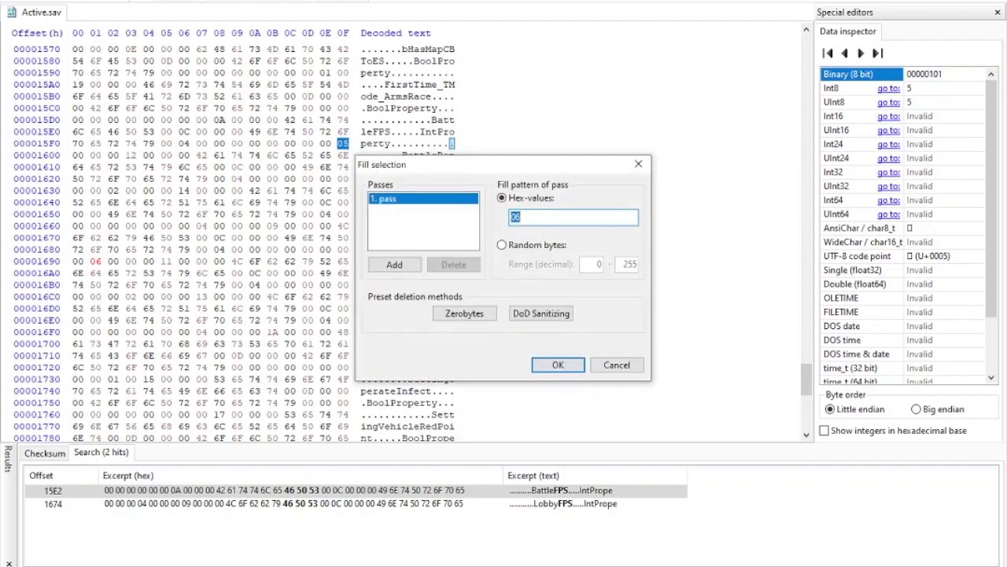
pyautogui.press('BackSpace')
pyautogui.write('07')
pyautogui.click(558, 364)
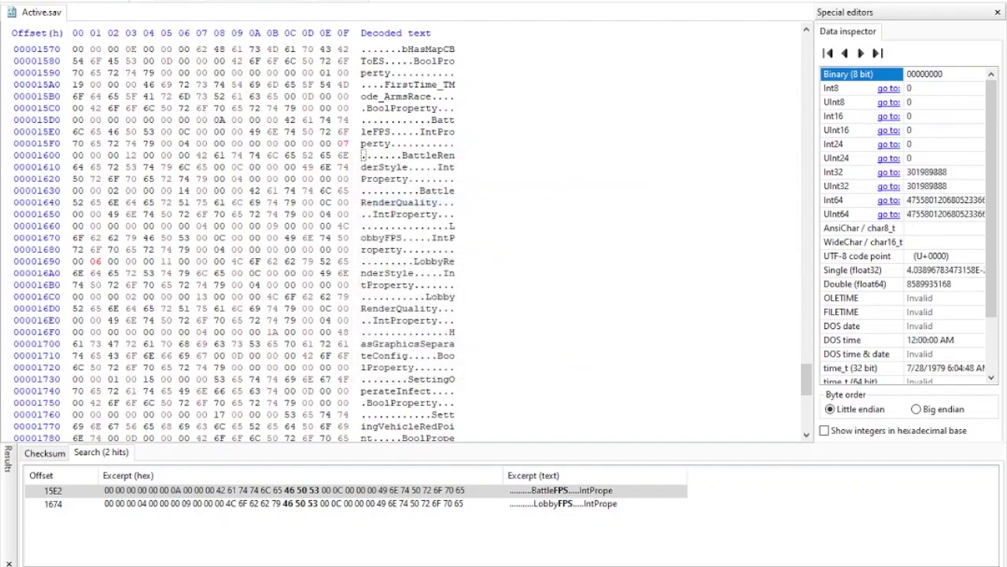
# Step: Fill the LobbyFPS value byte in row 00001690, column 01, with hex value 07
pyautogui.click(93, 260)
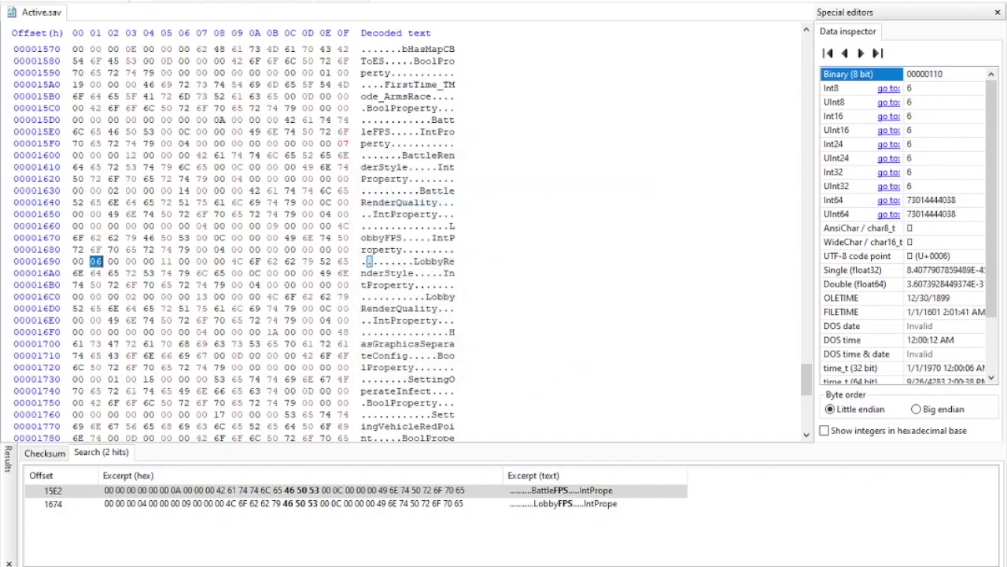
pyautogui.rightClick(96, 262)
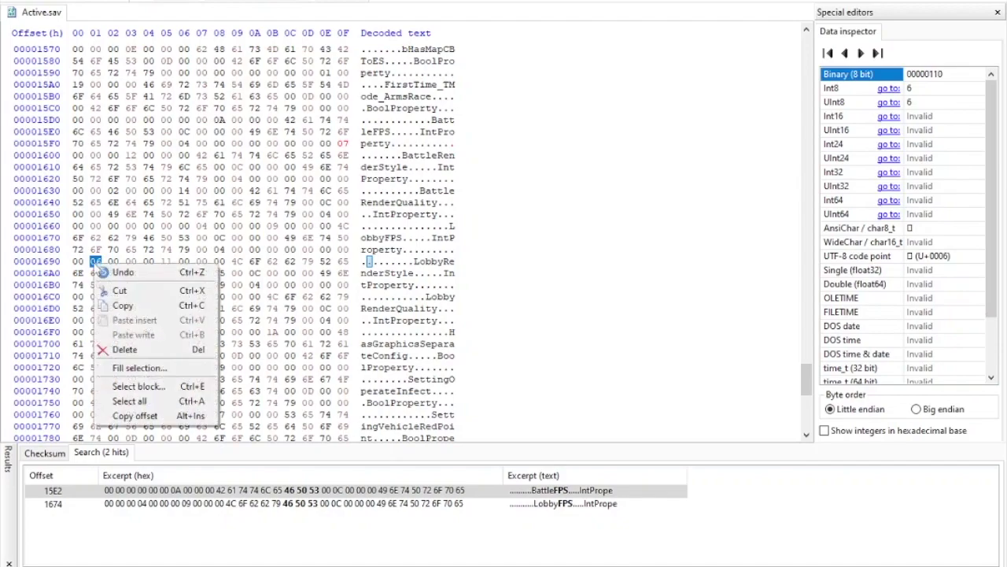
pyautogui.click(158, 371)
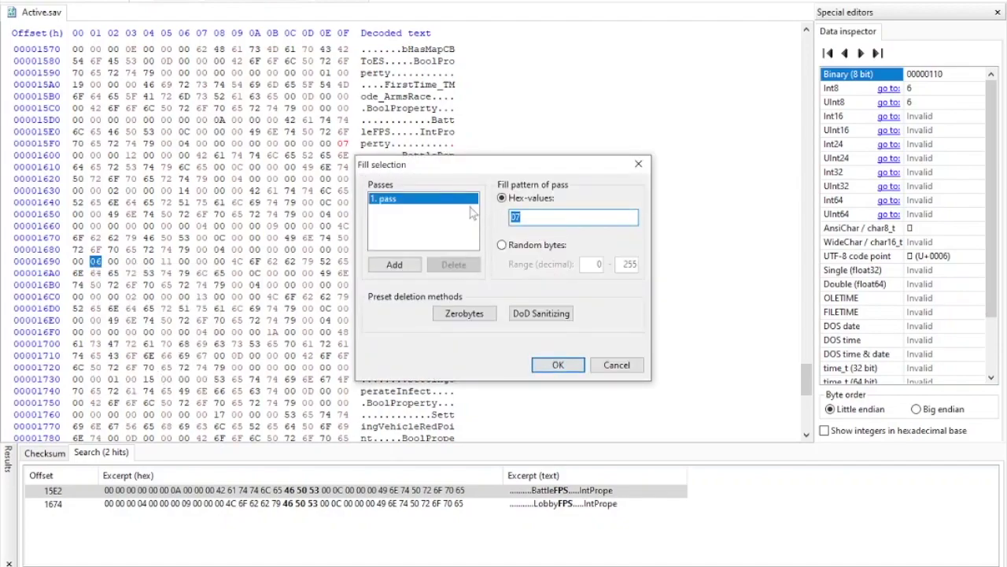
pyautogui.click(558, 364)
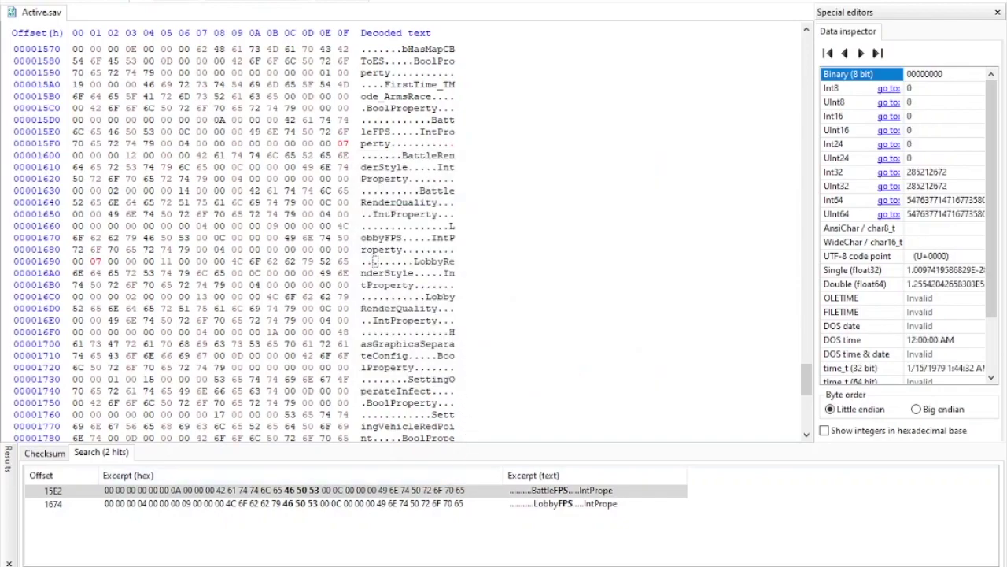
# Step: List every match of the text string "FPS" in the file with the search direction set to All
pyautogui.click(78, 0)
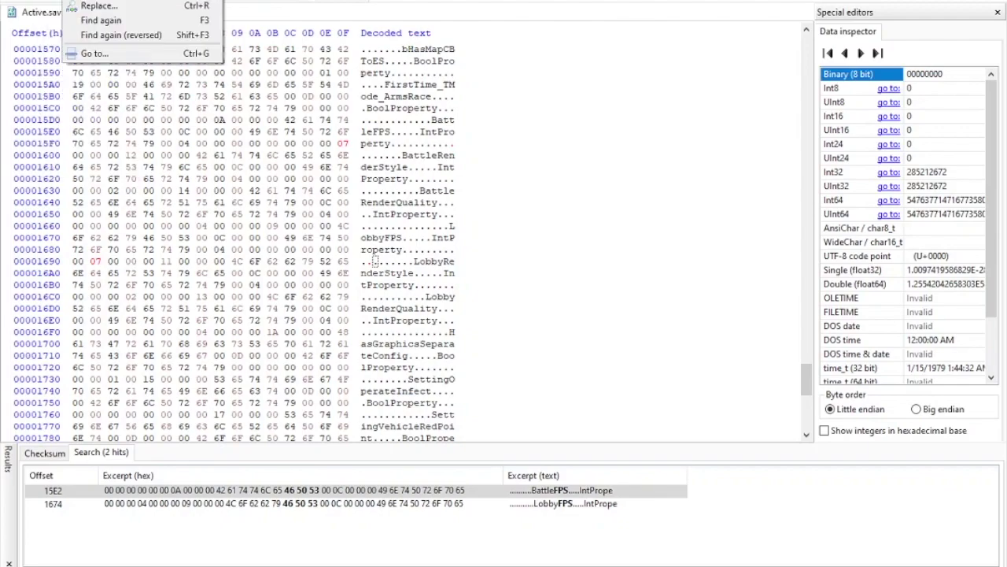
pyautogui.click(95, 0)
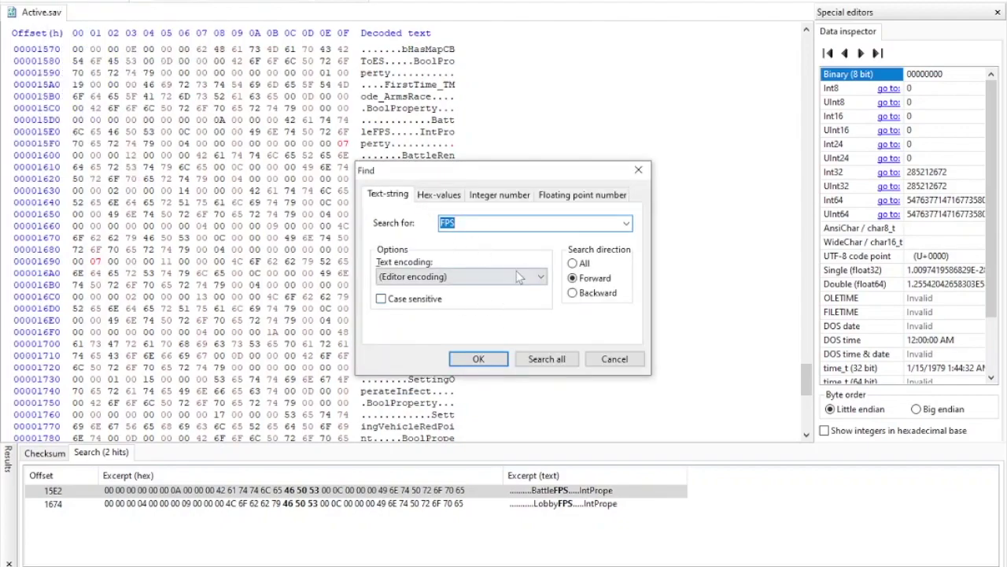
pyautogui.click(573, 262)
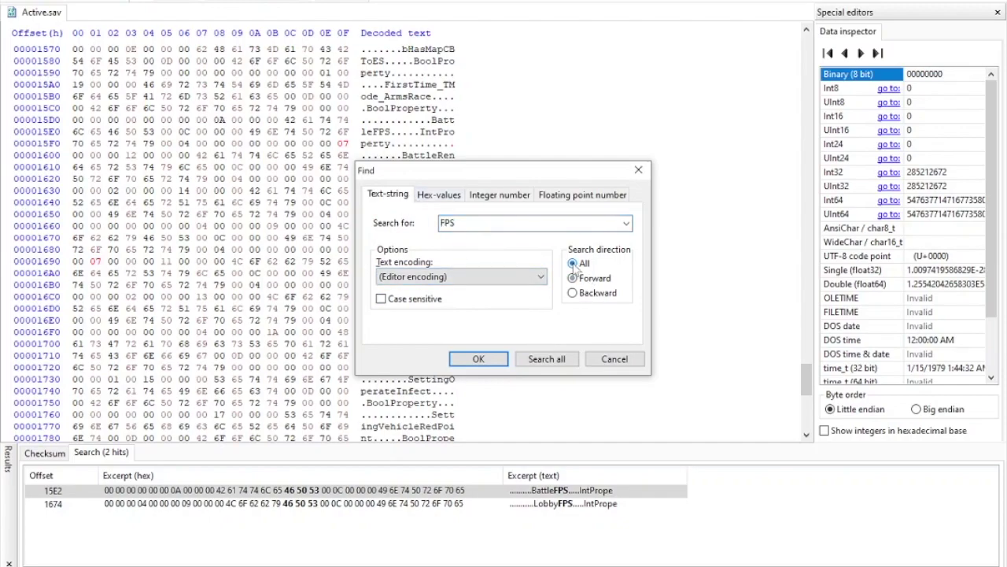
pyautogui.click(563, 360)
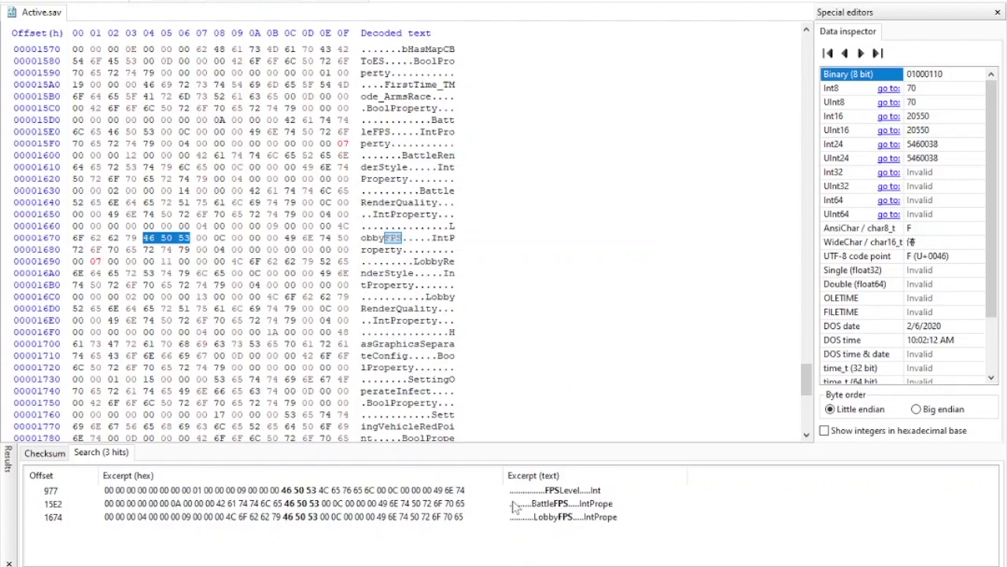
# Step: Fill the FPSLevel value byte in row 00000990, column 09, with hex value 07, and review the BattleFPS and LobbyFPS matches
pyautogui.click(415, 494)
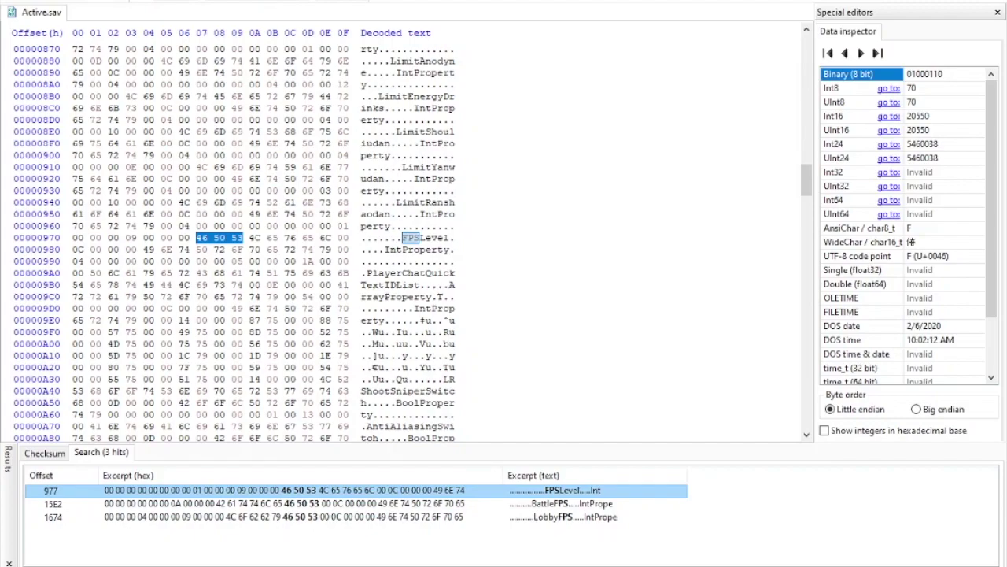
pyautogui.click(236, 262)
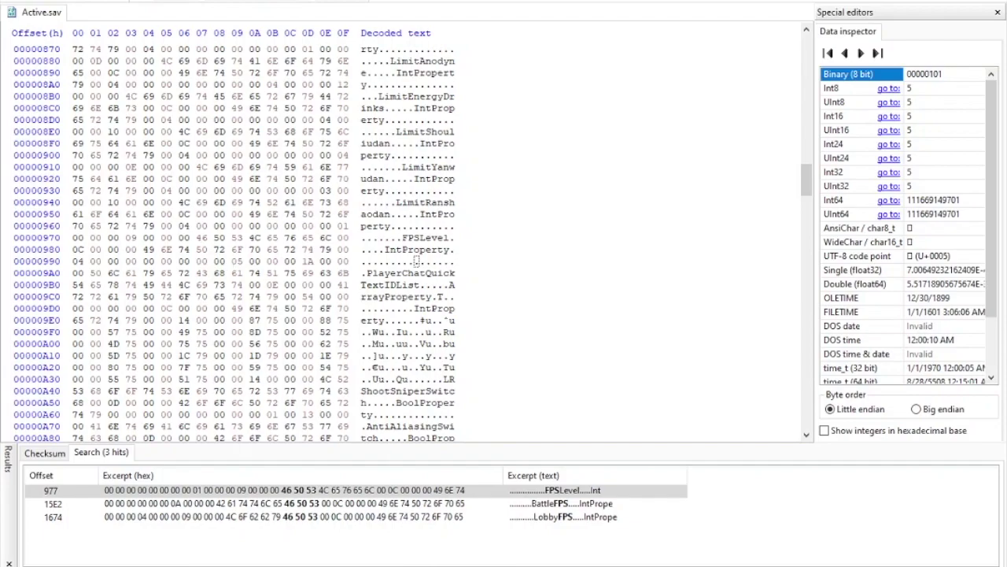
pyautogui.hotkey('shift', 'Right')
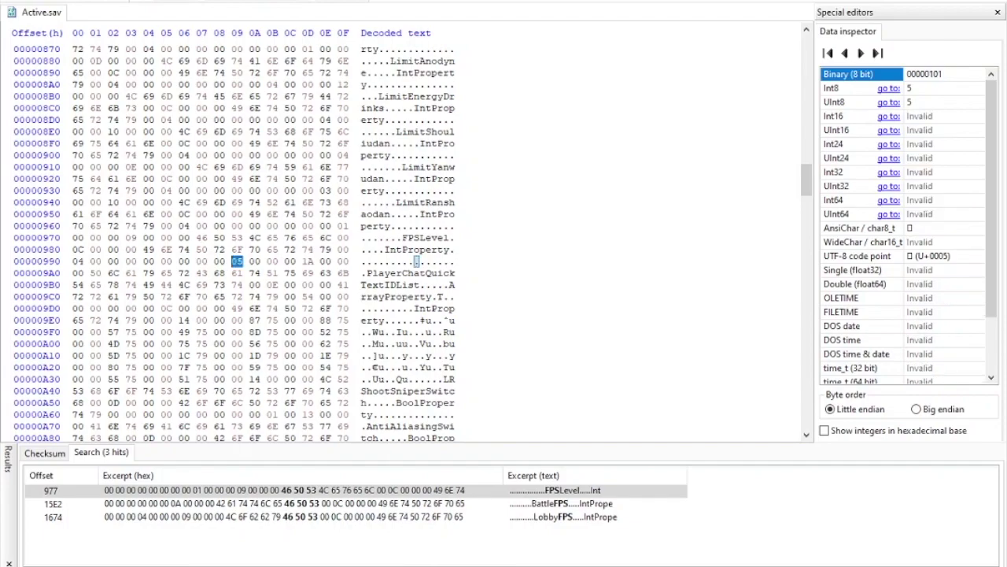
pyautogui.rightClick(240, 263)
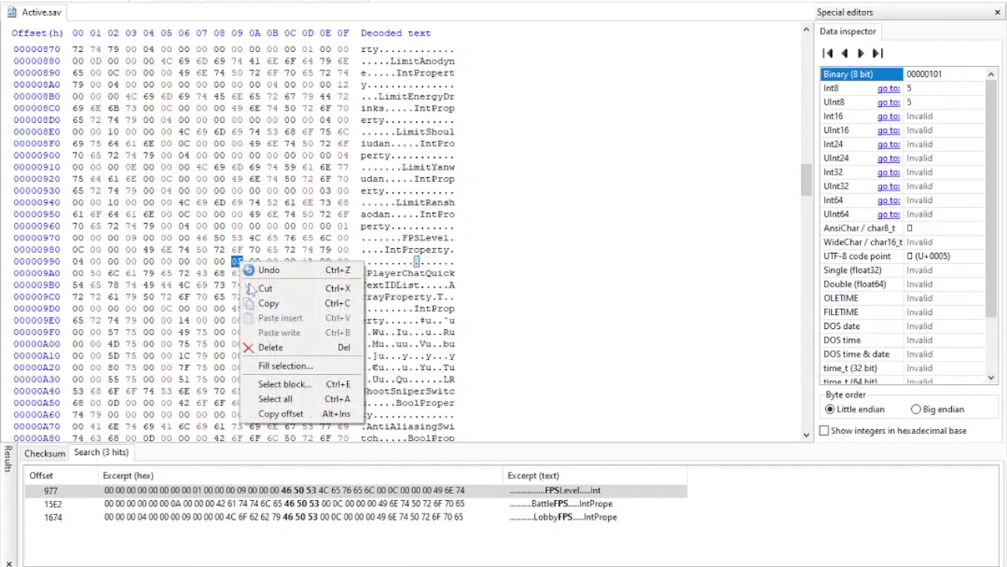
pyautogui.click(281, 367)
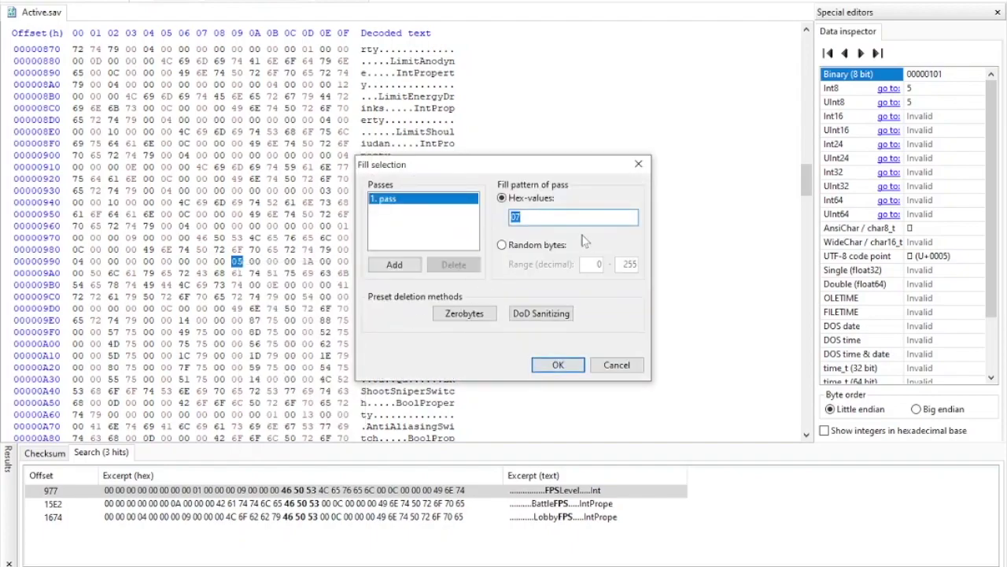
pyautogui.click(552, 366)
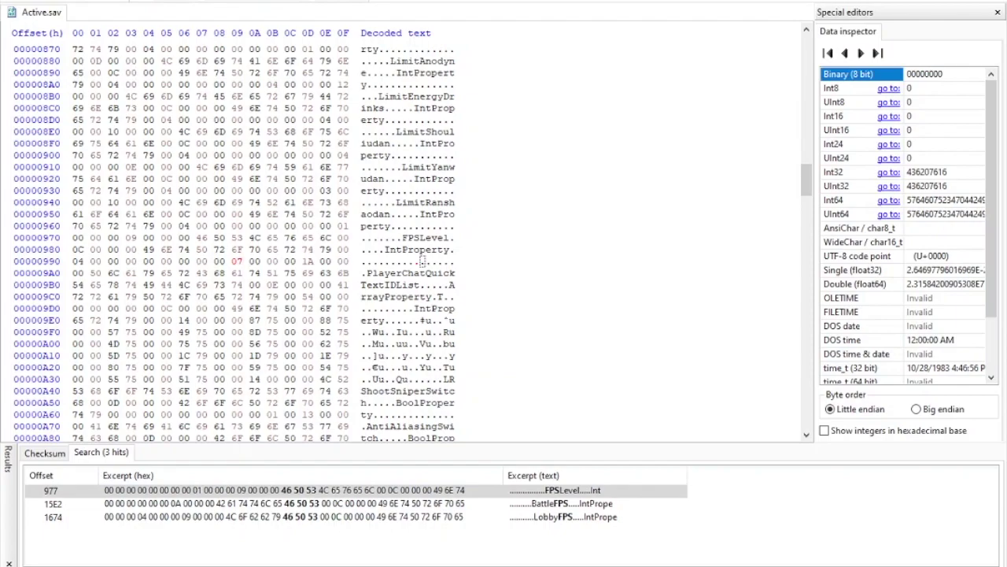
pyautogui.click(314, 506)
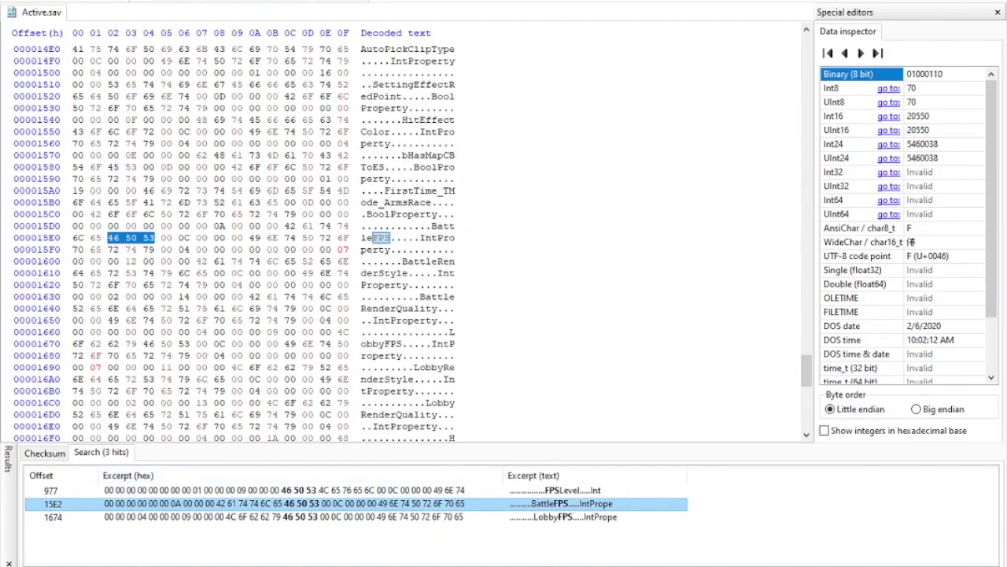
pyautogui.click(323, 519)
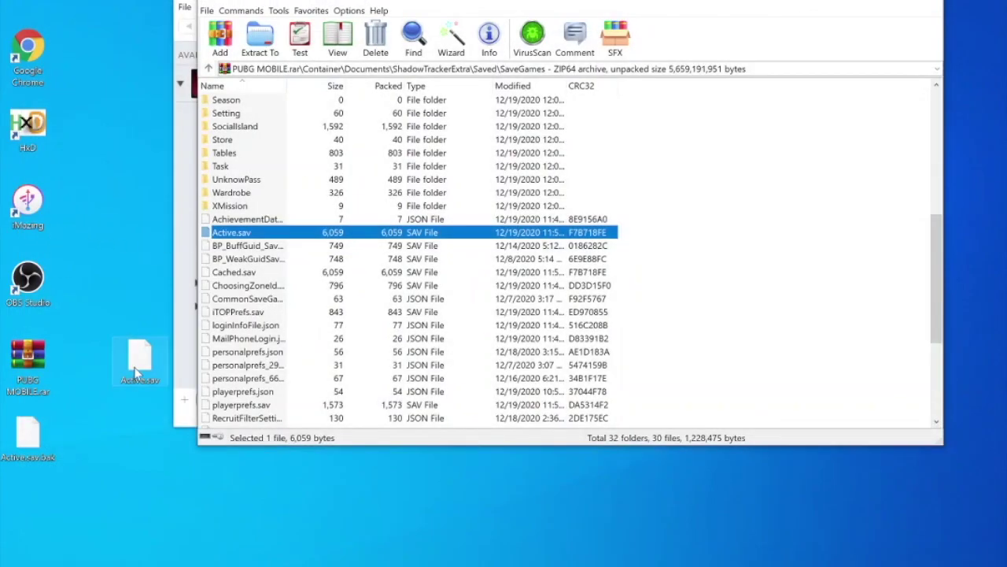
# Step: Replace Active.sav in the SaveGames folder of PUBG MOBILE.rar with the edited desktop copy in WinRAR, and close the archive
pyautogui.moveTo(138, 363); pyautogui.dragTo(320, 229)
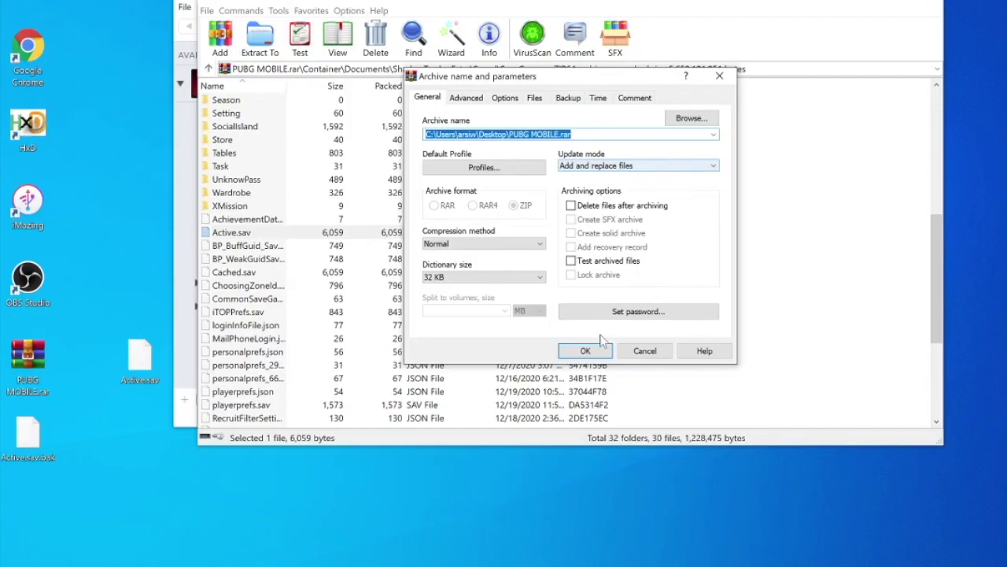
pyautogui.click(585, 352)
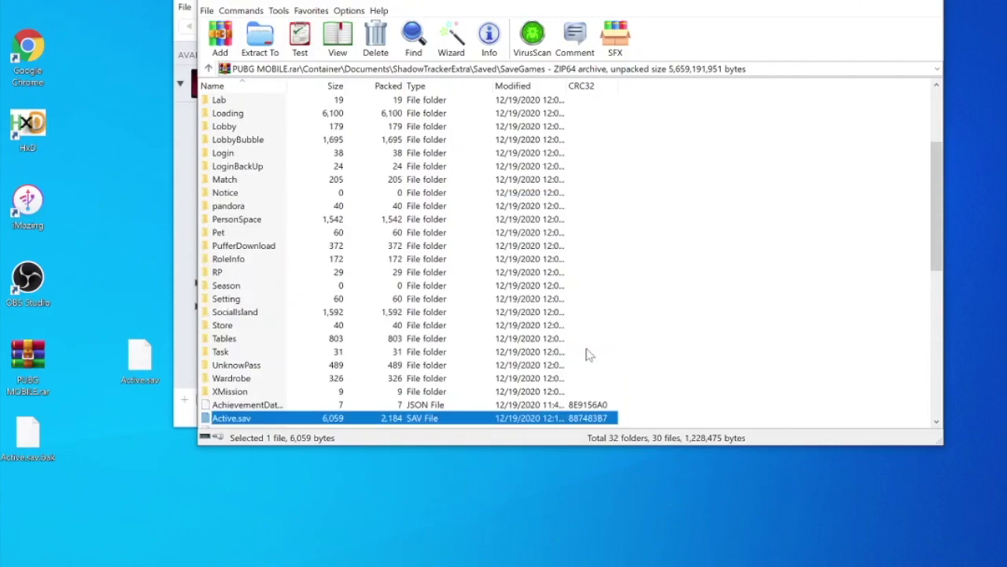
pyautogui.scroll(-1, 389, 346)
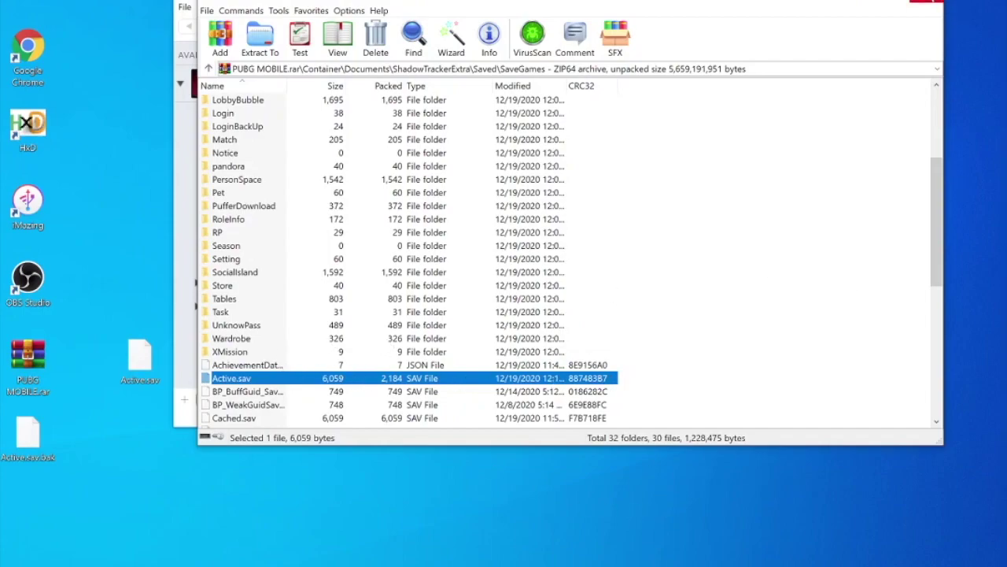
pyautogui.click(928, 2)
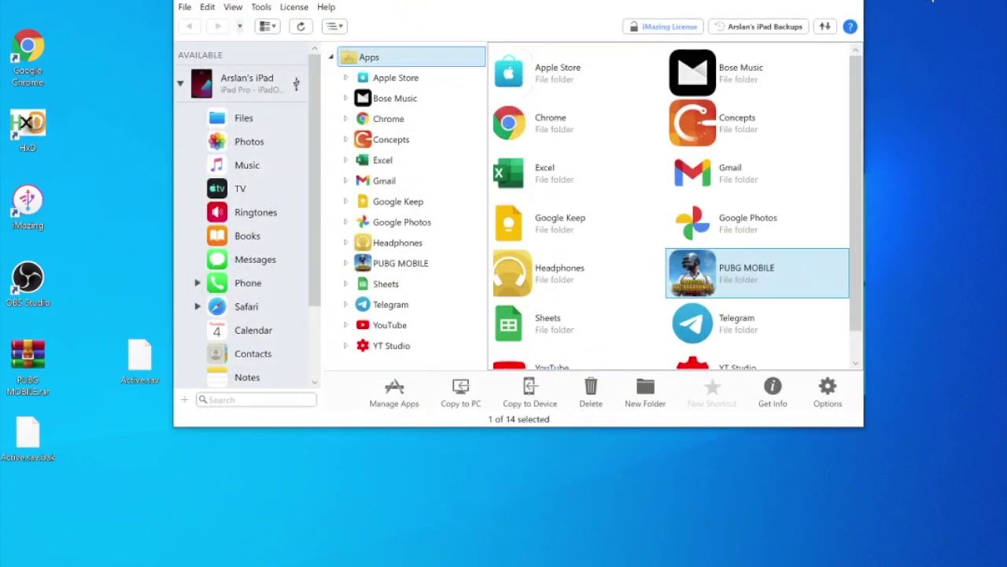
# Step: Rename PUBG MOBILE.rar on the desktop as PUBG MOBILE.imazingapp and accept the extension change
pyautogui.rightClick(28, 381)
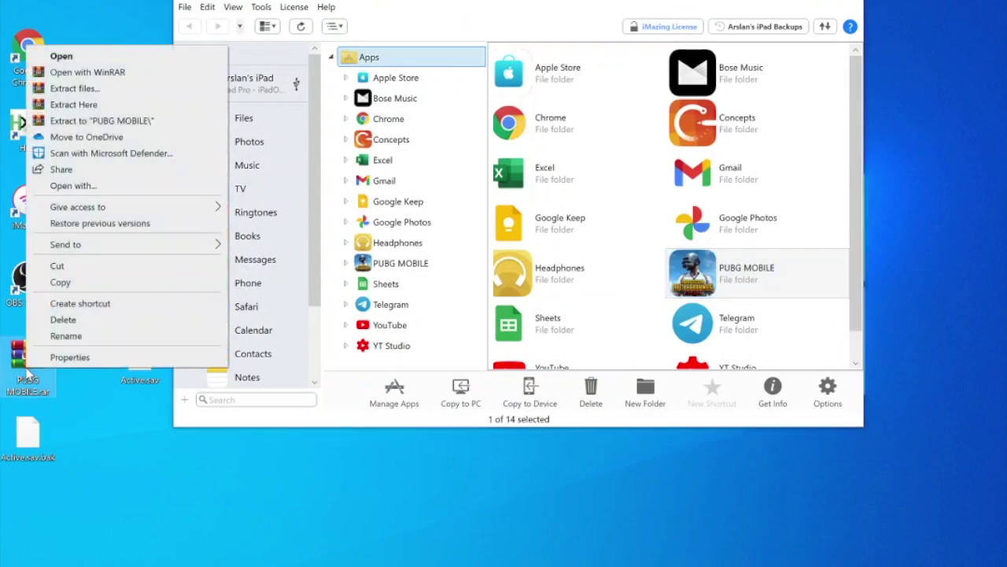
pyautogui.click(66, 336)
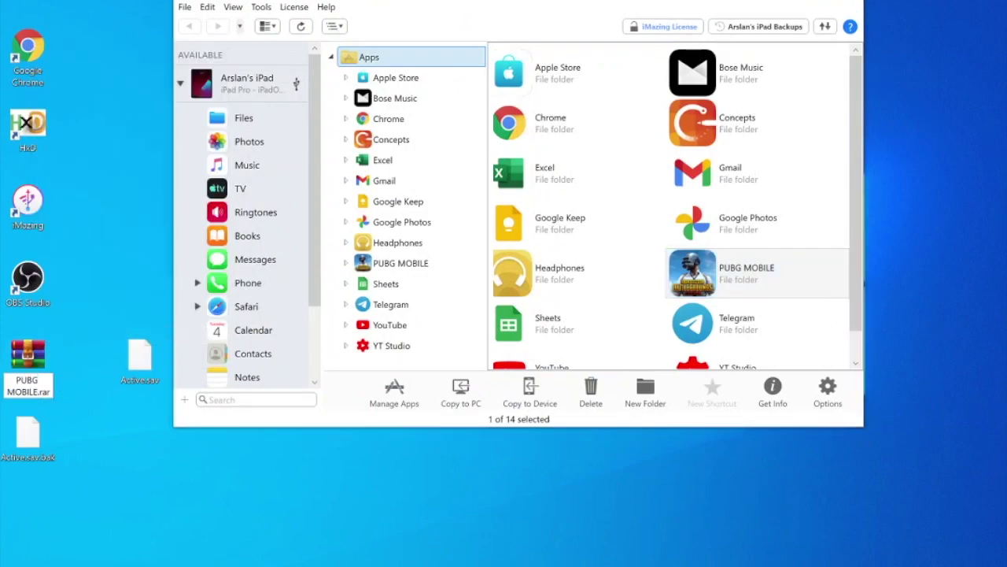
pyautogui.press('BackSpace')
pyautogui.press('BackSpace')
pyautogui.press('BackSpace')
pyautogui.write('imazingapp')
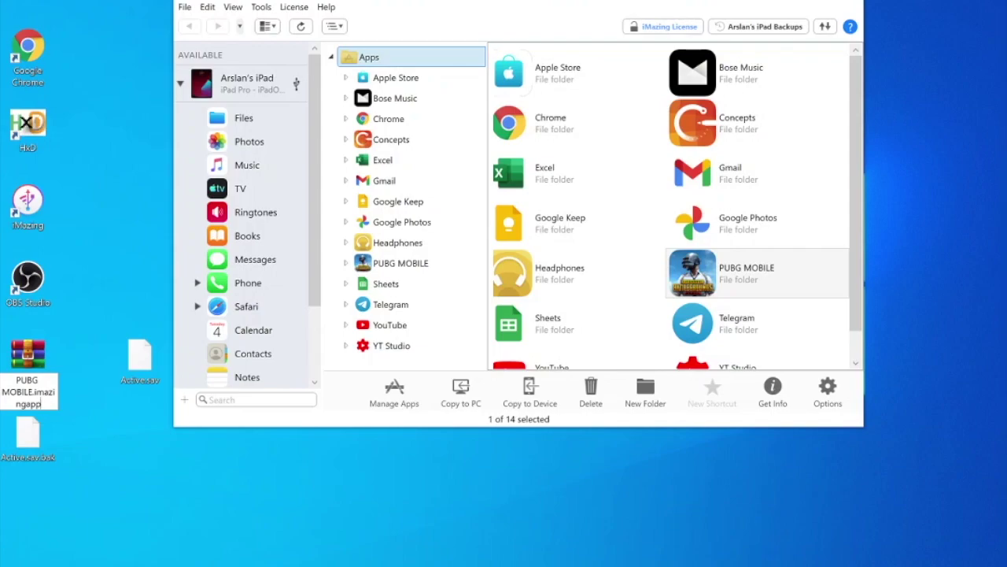
pyautogui.press('Return')
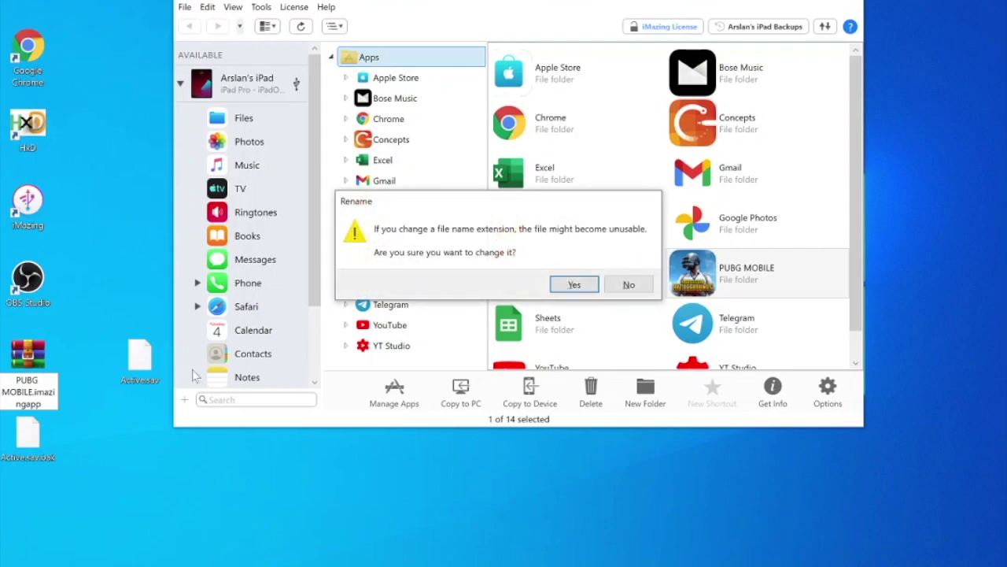
pyautogui.click(573, 285)
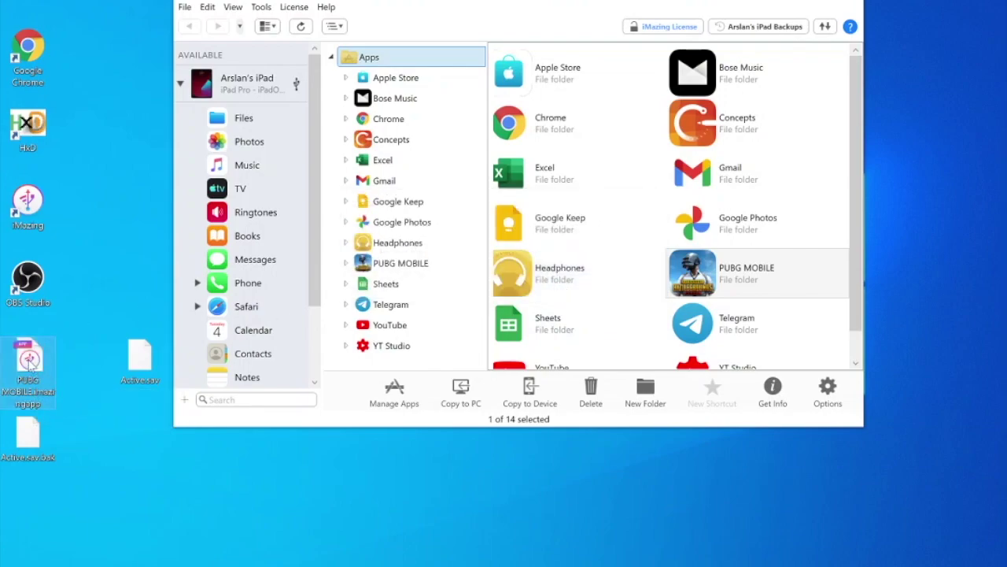
# Step: Restore PUBG MOBILE.imazingapp from the desktop to the iPad's apps in iMazing, accepting the data restore and device reboot
pyautogui.moveTo(26, 378)
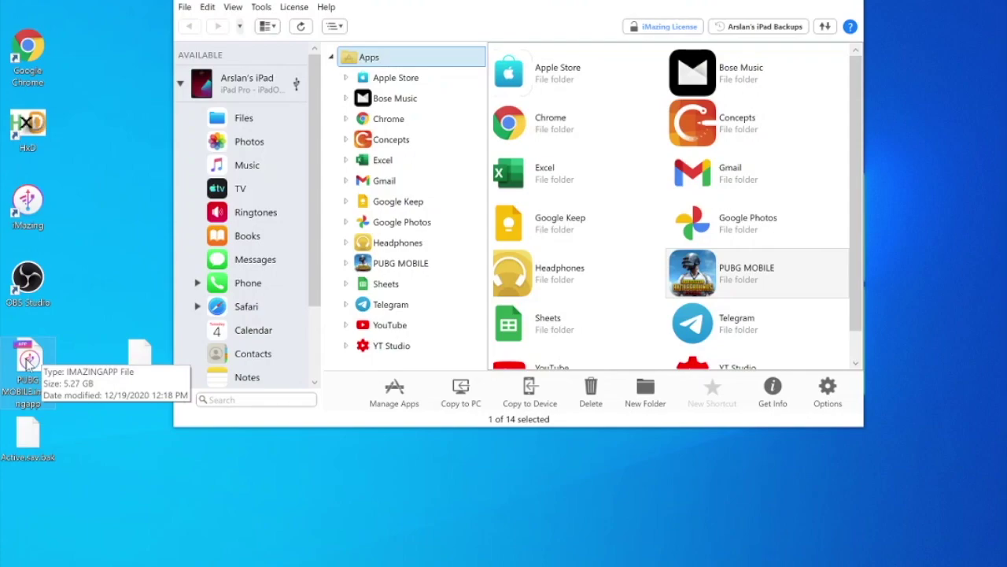
pyautogui.moveTo(28, 362); pyautogui.dragTo(718, 274)
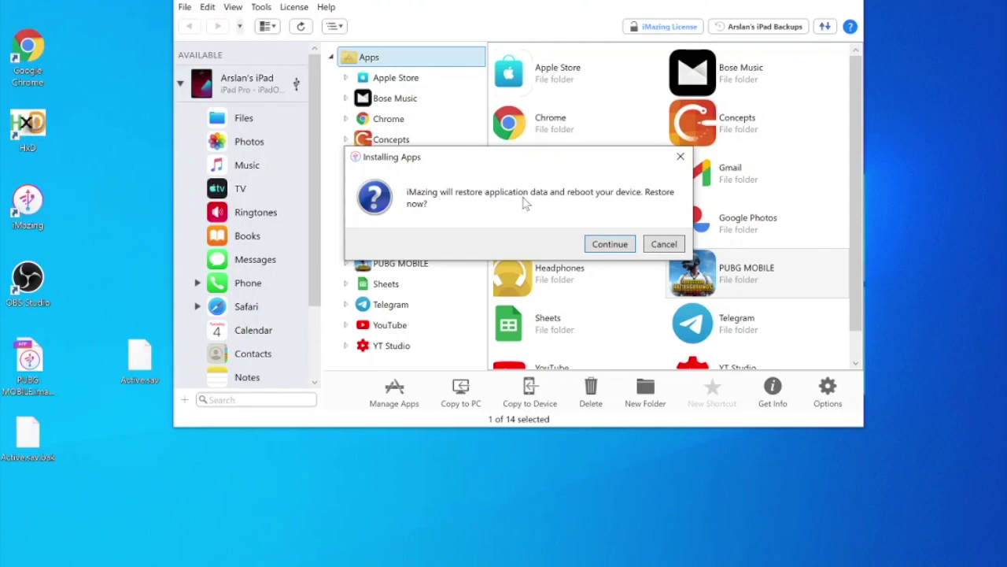
pyautogui.click(617, 245)
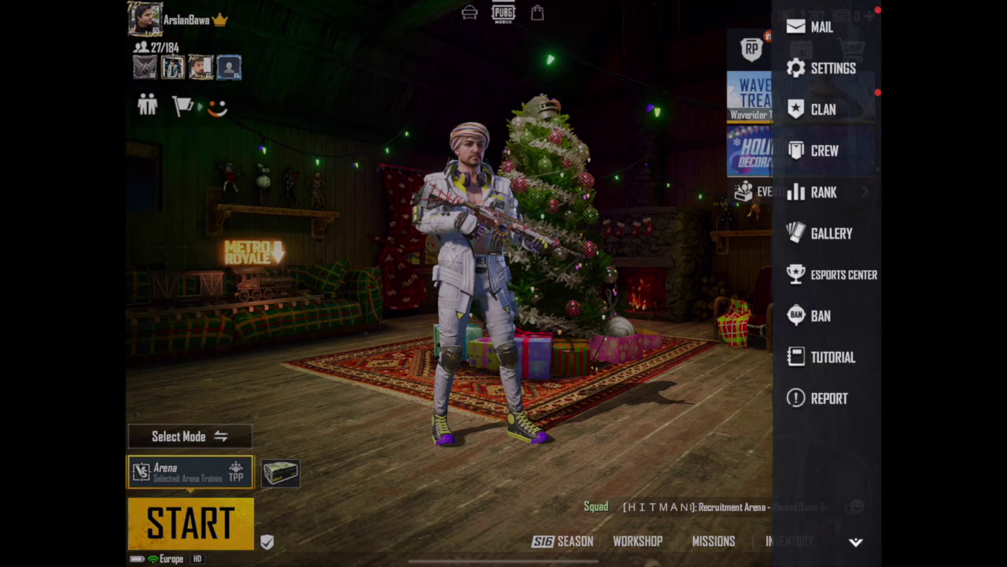
# Step: Examine the Combat and Lobby graphics and frame rate options in PUBG Mobile's settings
pyautogui.click(834, 68)
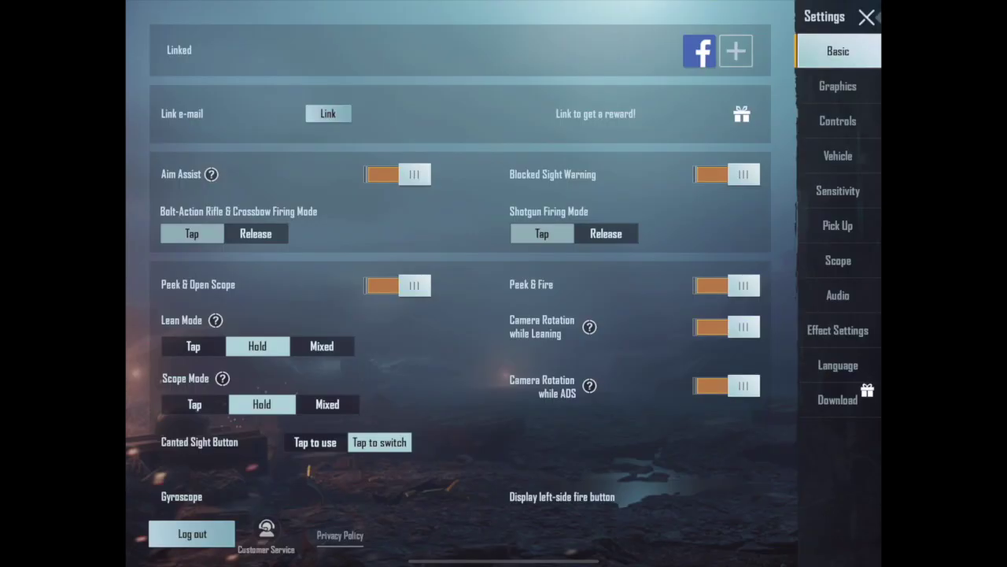
pyautogui.click(838, 86)
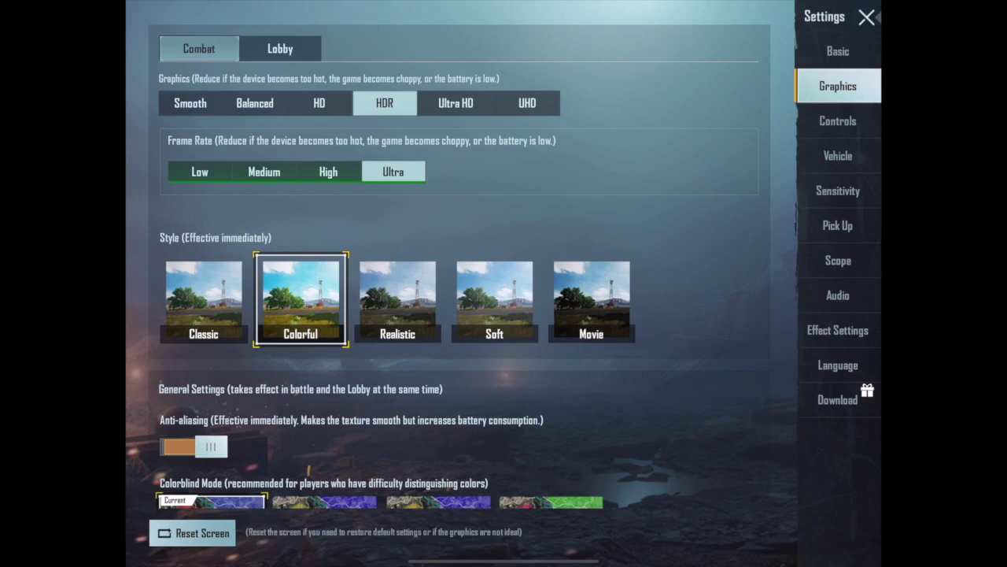
pyautogui.scroll(-5, 459, 315)
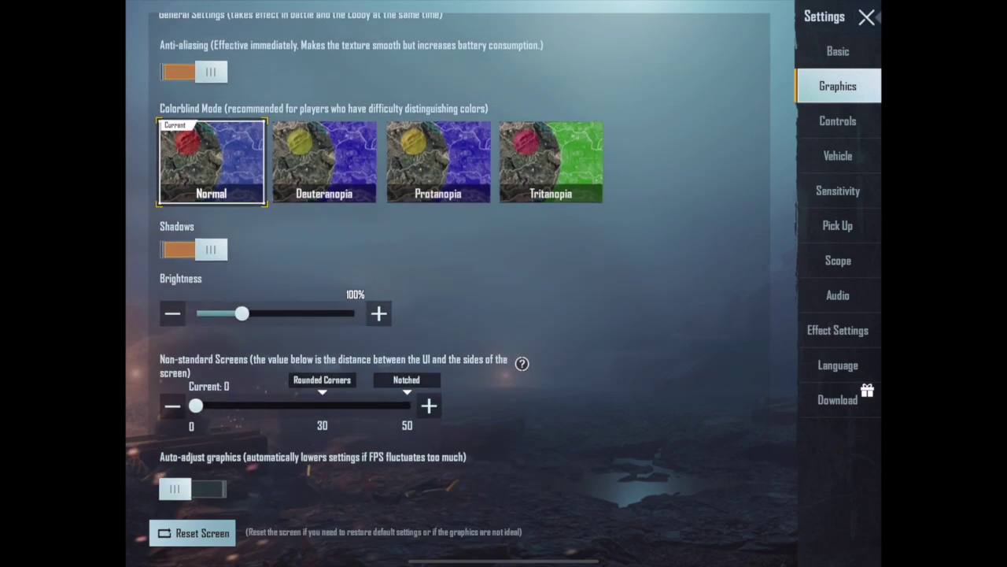
pyautogui.scroll(5, 459, 314)
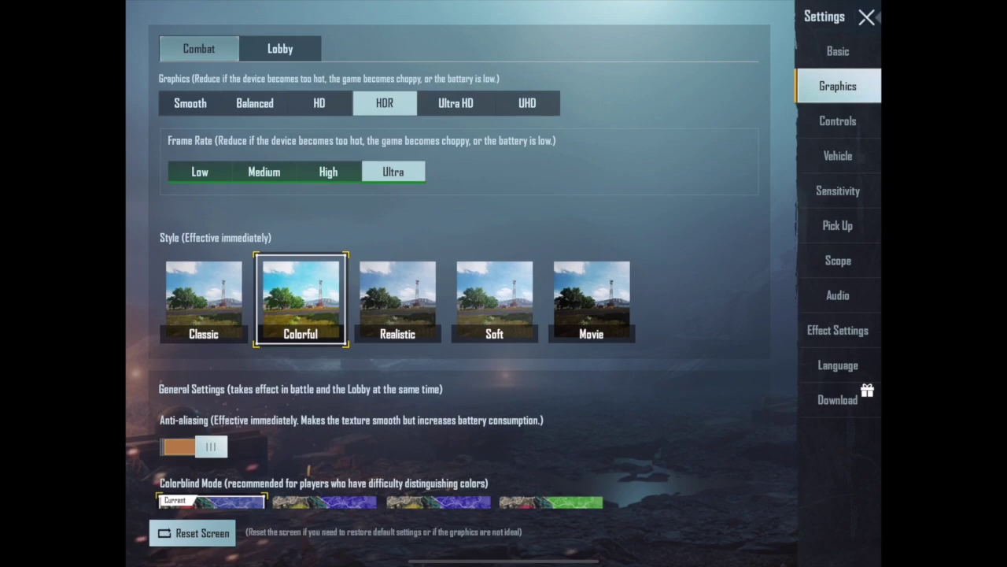
pyautogui.click(280, 48)
pyautogui.click(199, 49)
pyautogui.scroll(-5, 460, 315)
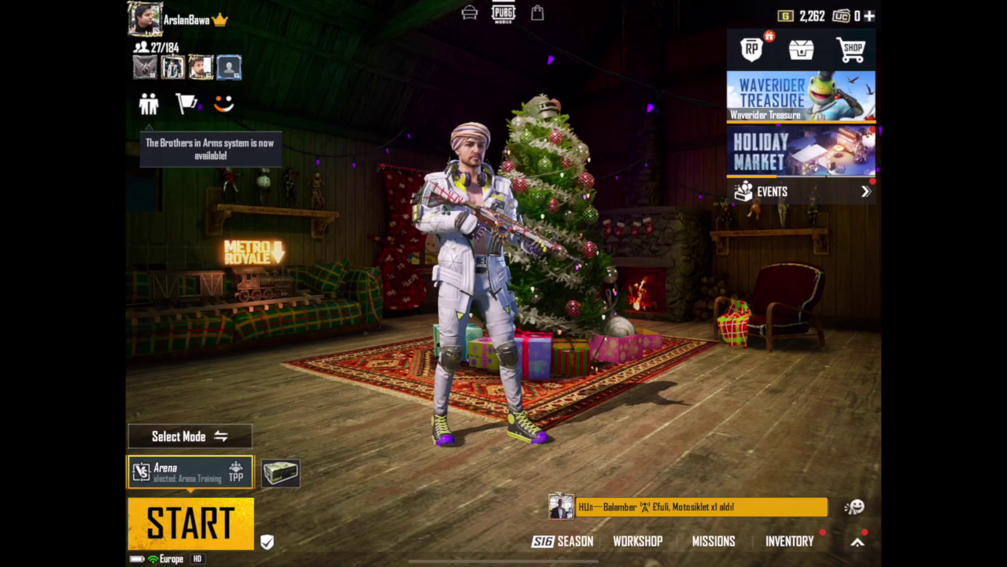
# Step: Start matchmaking for the selected Arena Training mode from the lobby
pyautogui.click(190, 523)
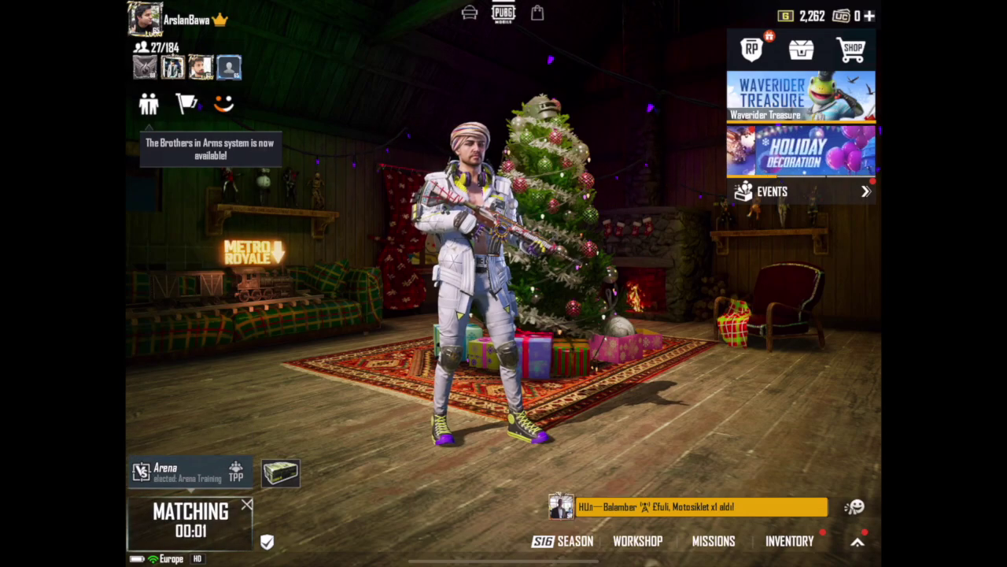